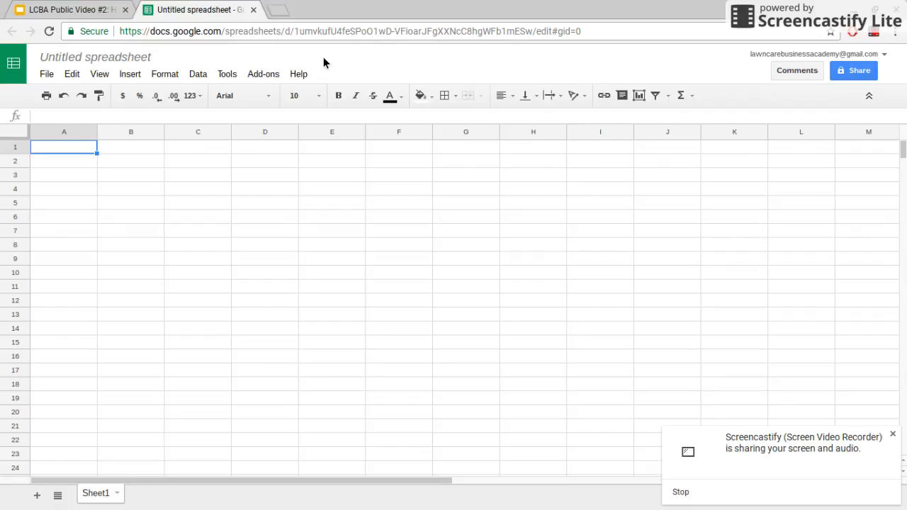
- Retitle the untitled spreadsheet as '2017 Income and Expenses' and return to cell A1
{"action": "left_click", "coordinate": [323, 58]}
{"action": "left_click", "coordinate": [893, 434]}
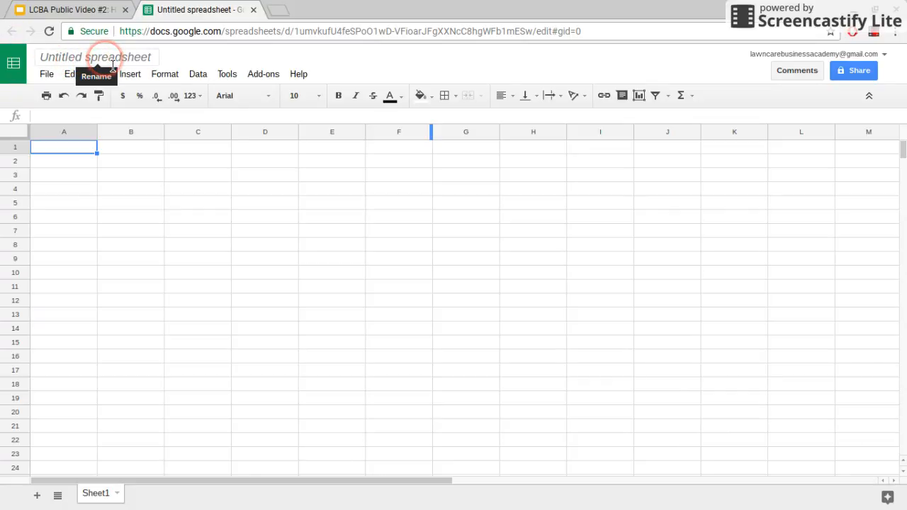
{"action": "left_click", "coordinate": [100, 62]}
{"action": "type", "text": "2"}
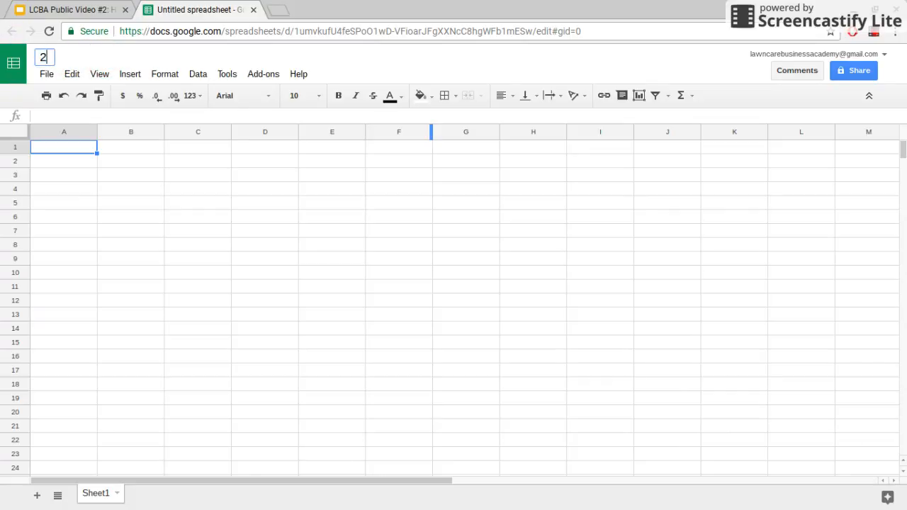
{"action": "type", "text": "017 Income and Expenses"}
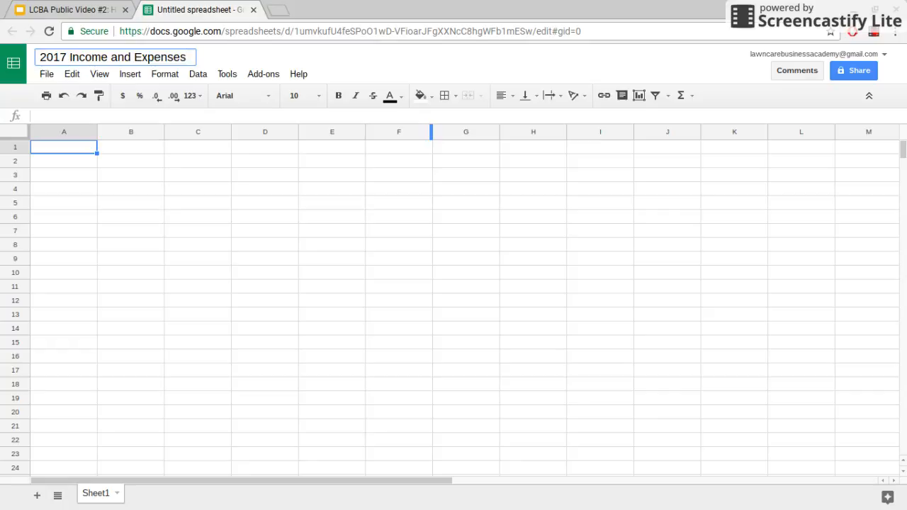
{"action": "left_click", "coordinate": [169, 174]}
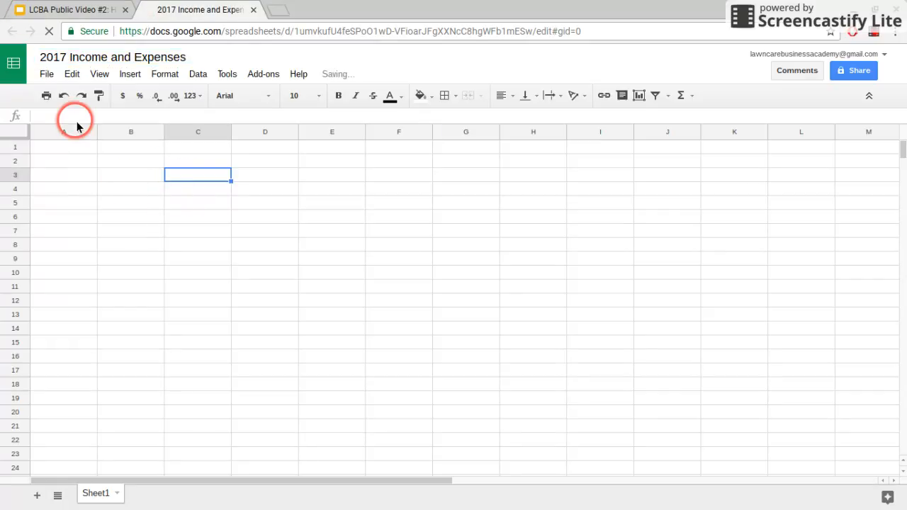
{"action": "left_click", "coordinate": [60, 147]}
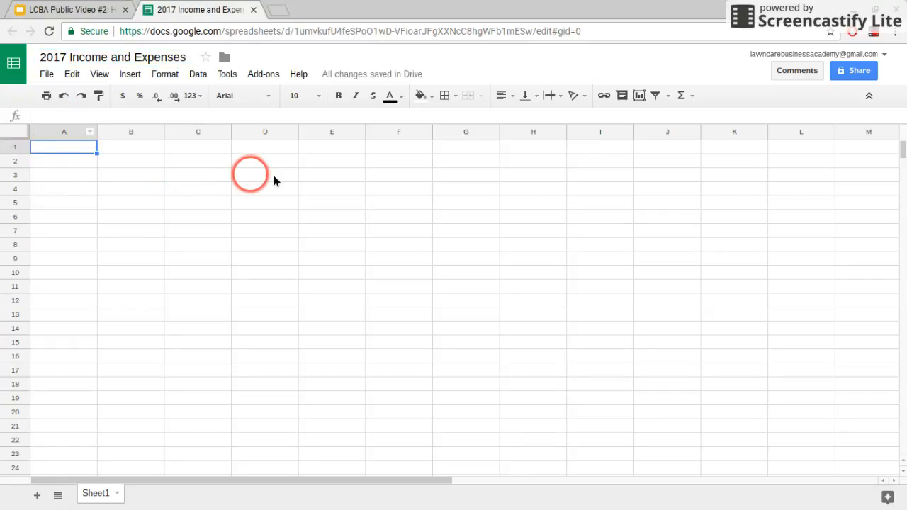
{"action": "left_click", "coordinate": [68, 149]}
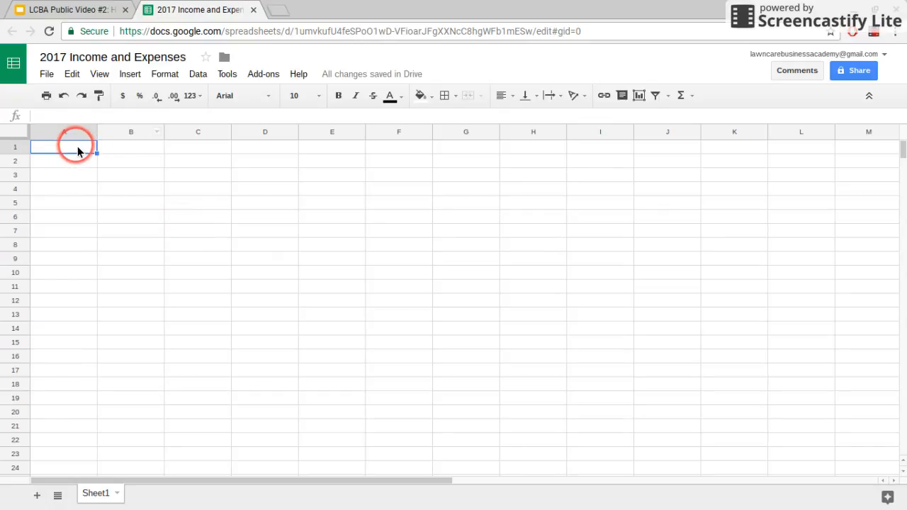
{"action": "left_click_drag", "start_coordinate": [69, 153], "coordinate": [409, 143]}
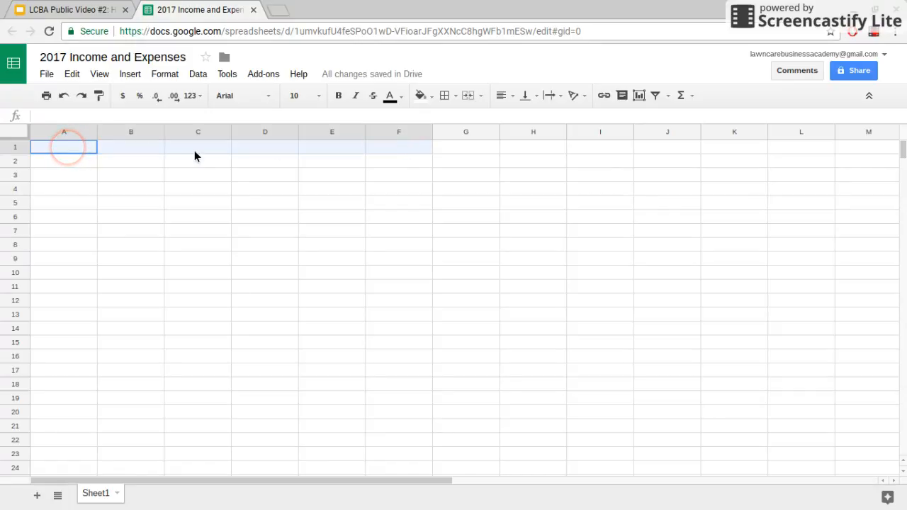
{"action": "left_click", "coordinate": [84, 149]}
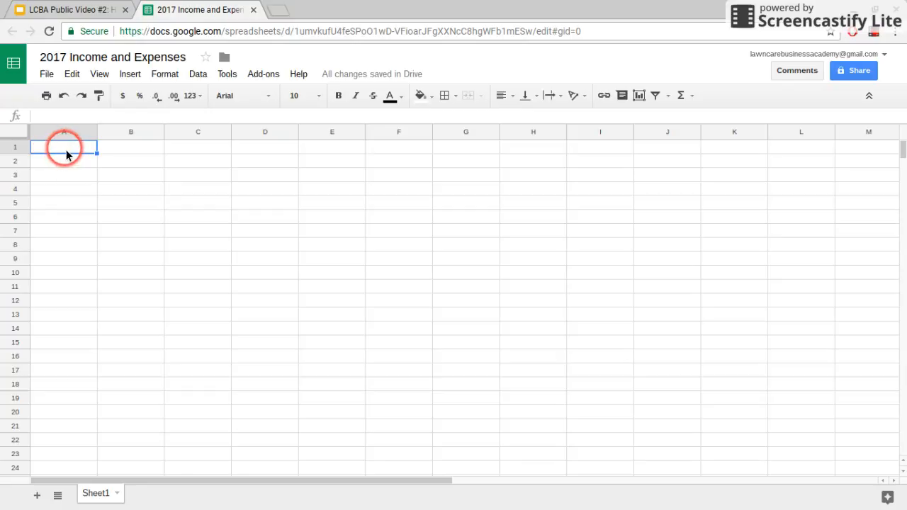
{"action": "left_click_drag", "start_coordinate": [66, 155], "coordinate": [421, 144]}
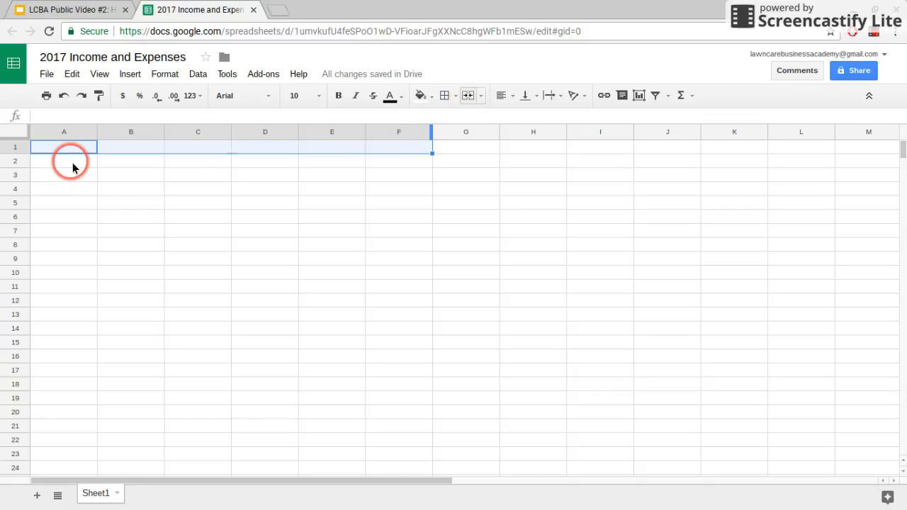
- Merge A1:F1 and enter the title '2017 Income and Expenses for Lawns Lawns Lawns'
{"action": "left_click", "coordinate": [306, 150]}
{"action": "double_click", "coordinate": [307, 152]}
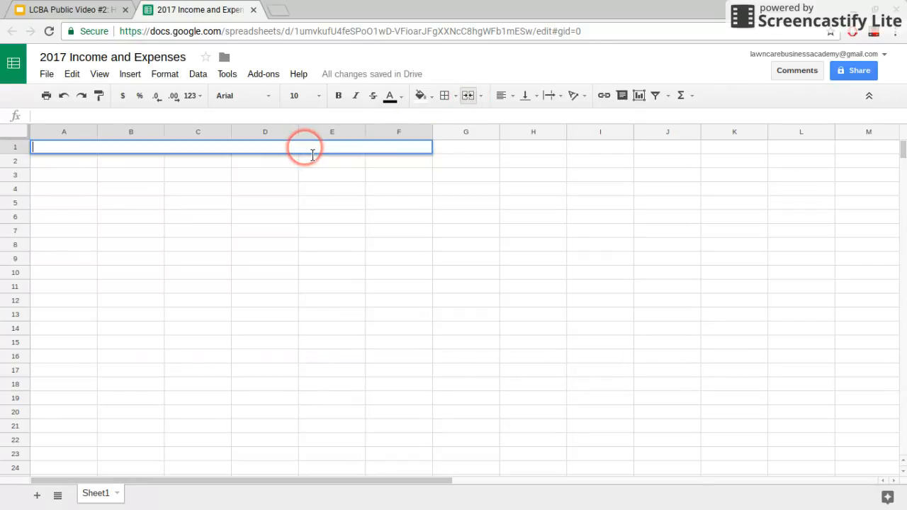
{"action": "type", "text": "2"}
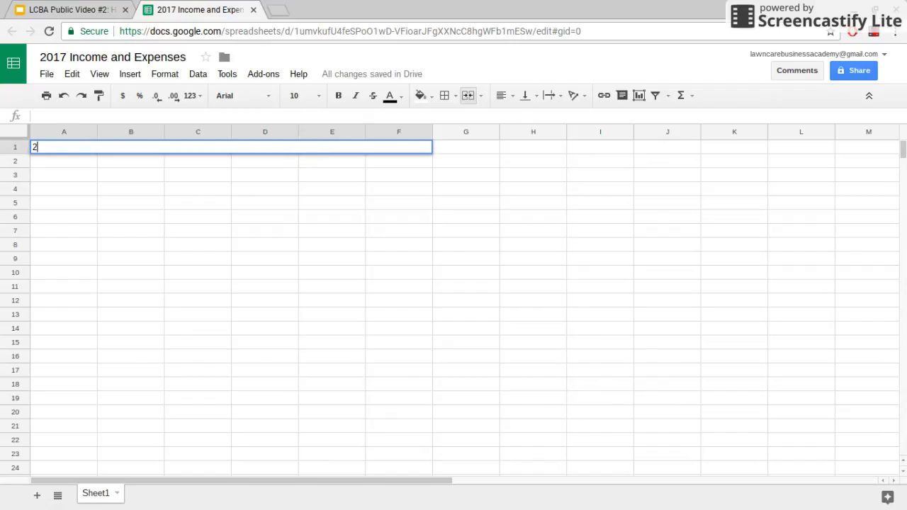
{"action": "type", "text": "017 Income "}
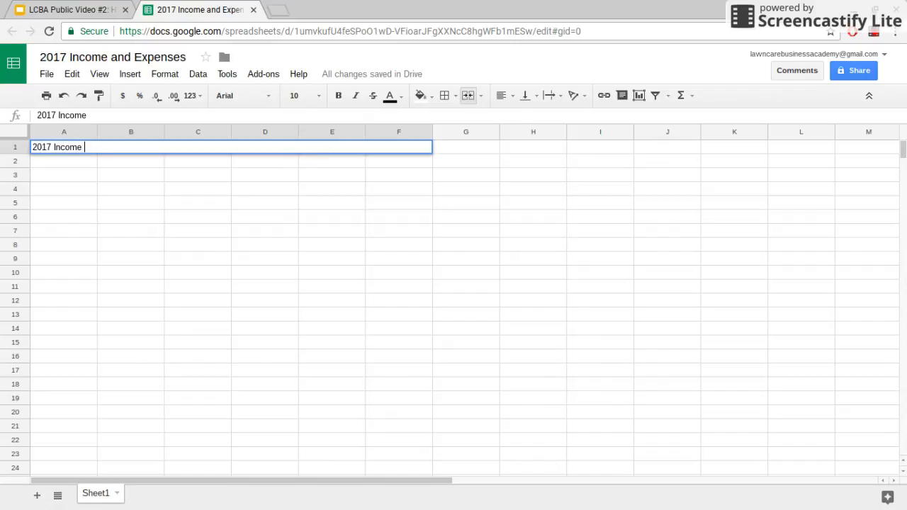
{"action": "type", "text": "and Expenses for "}
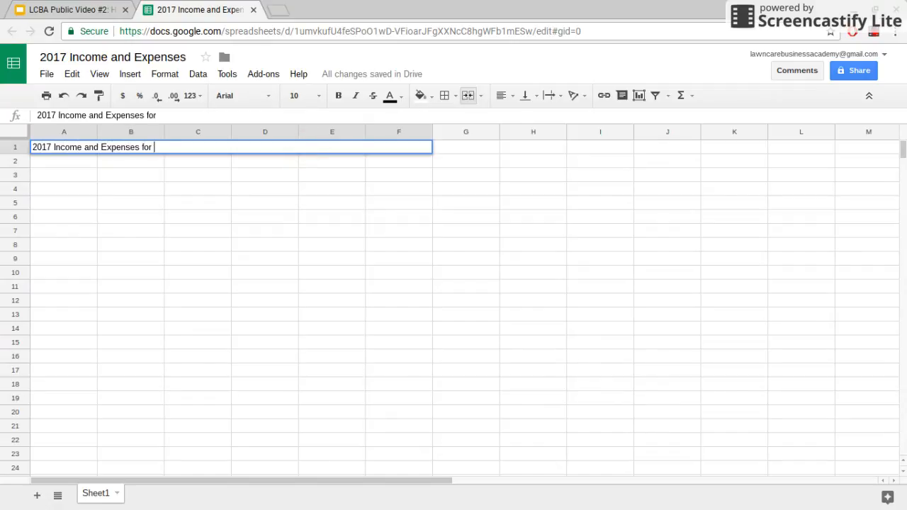
{"action": "type", "text": "Lawns Lawns Lawns"}
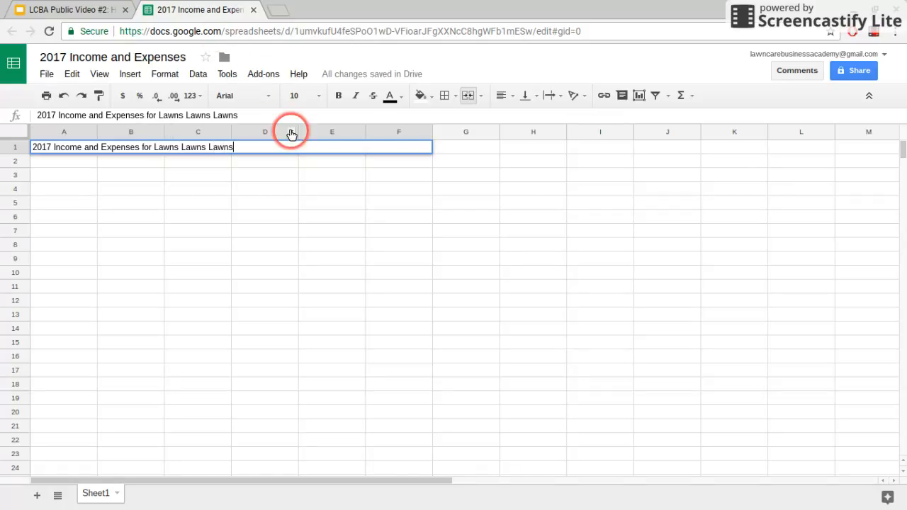
{"action": "left_click", "coordinate": [346, 206]}
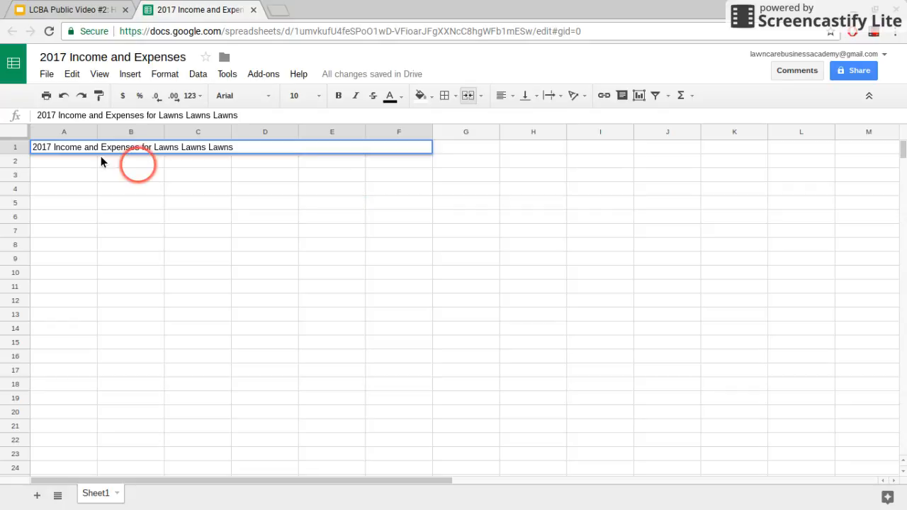
{"action": "left_click", "coordinate": [113, 150]}
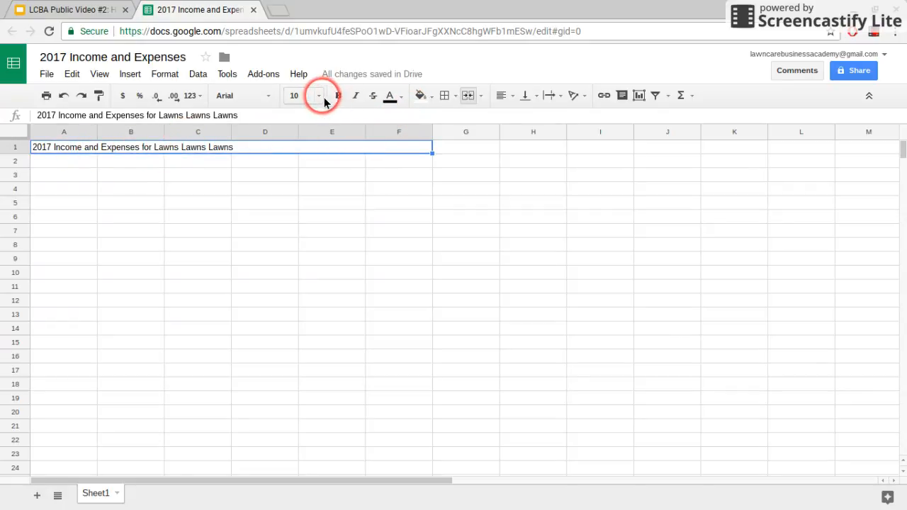
- Center the title, set it to 18 pt, fill it dark green, and make its text white
{"action": "left_click", "coordinate": [506, 96]}
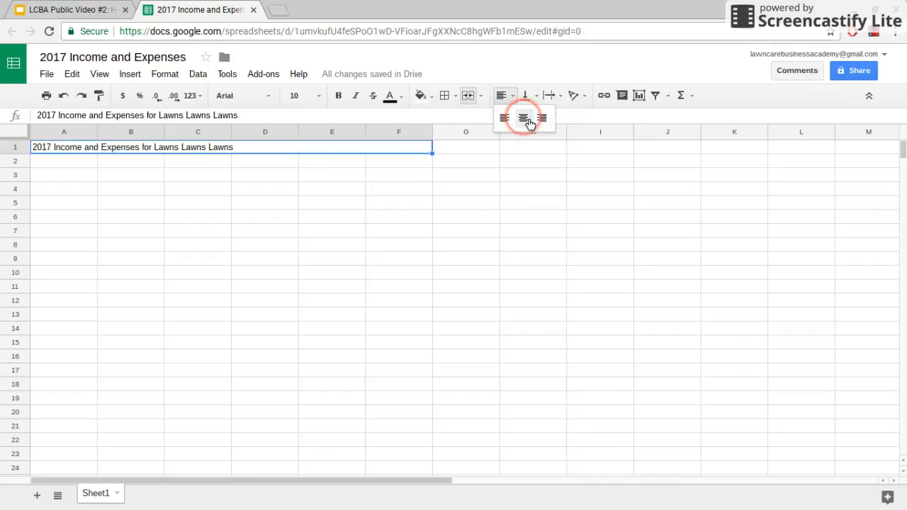
{"action": "left_click", "coordinate": [528, 122]}
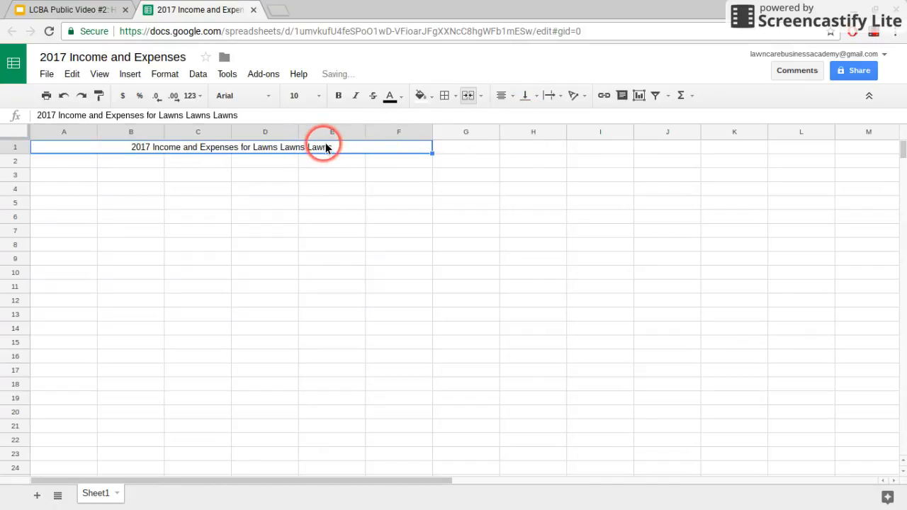
{"action": "left_click", "coordinate": [318, 98]}
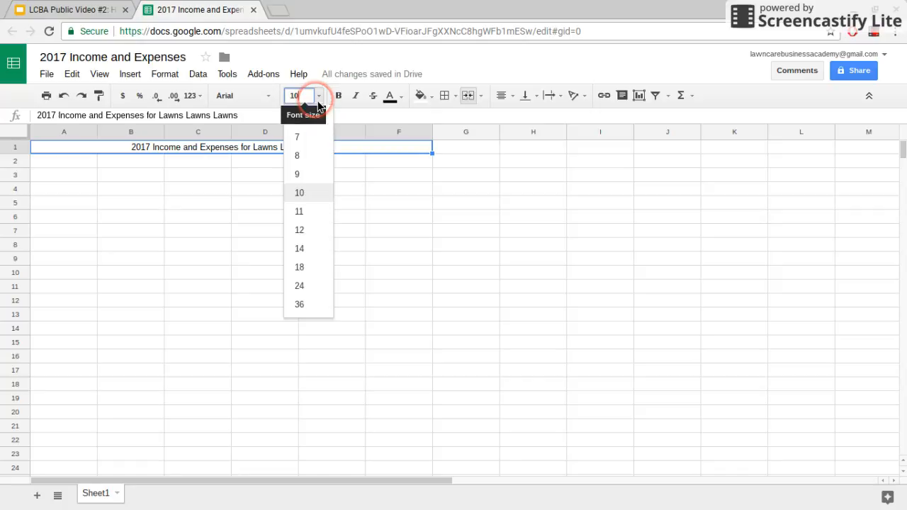
{"action": "left_click", "coordinate": [315, 268]}
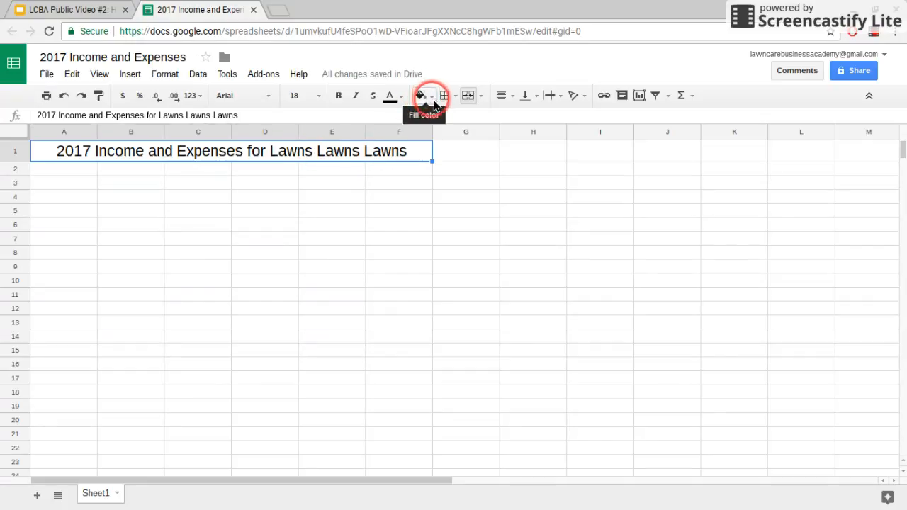
{"action": "left_click", "coordinate": [422, 96]}
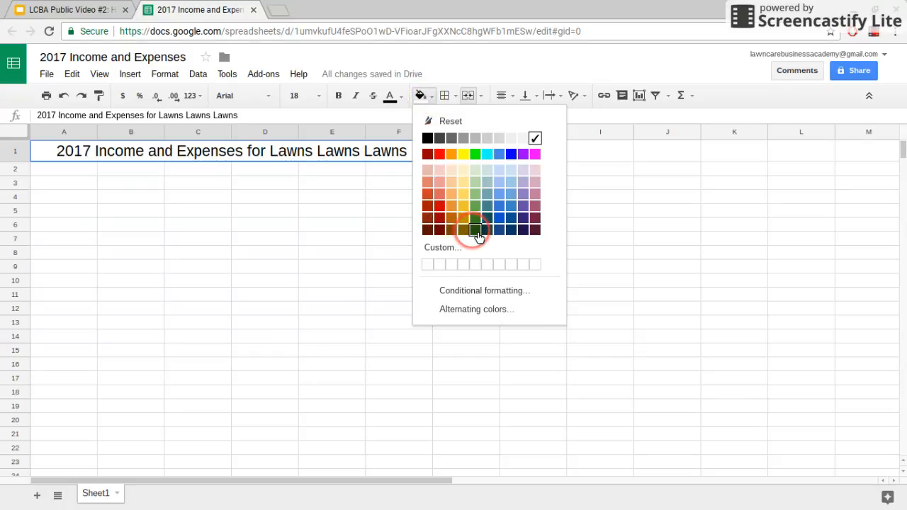
{"action": "left_click", "coordinate": [475, 230]}
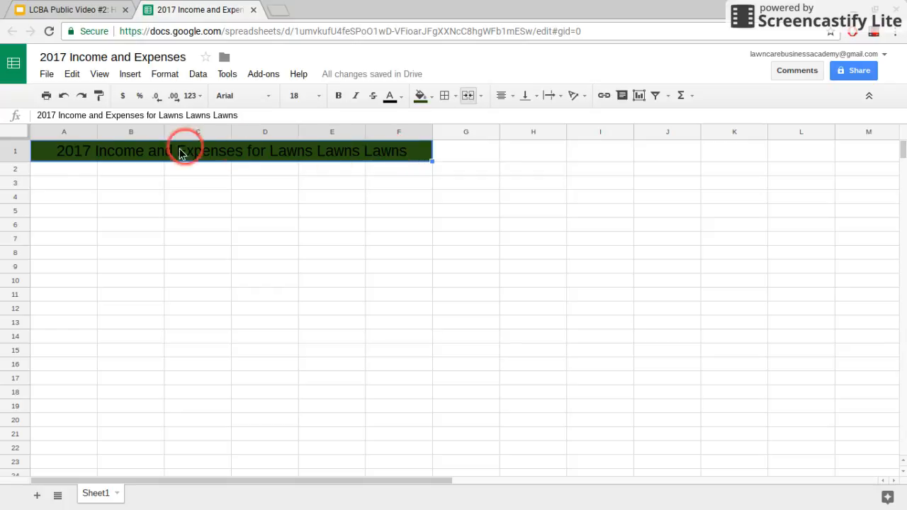
{"action": "left_click", "coordinate": [399, 99]}
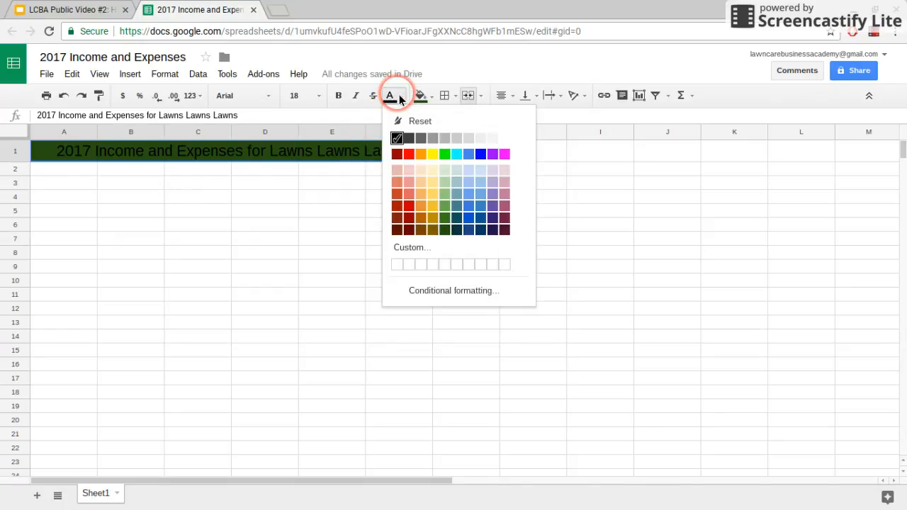
{"action": "left_click", "coordinate": [508, 142]}
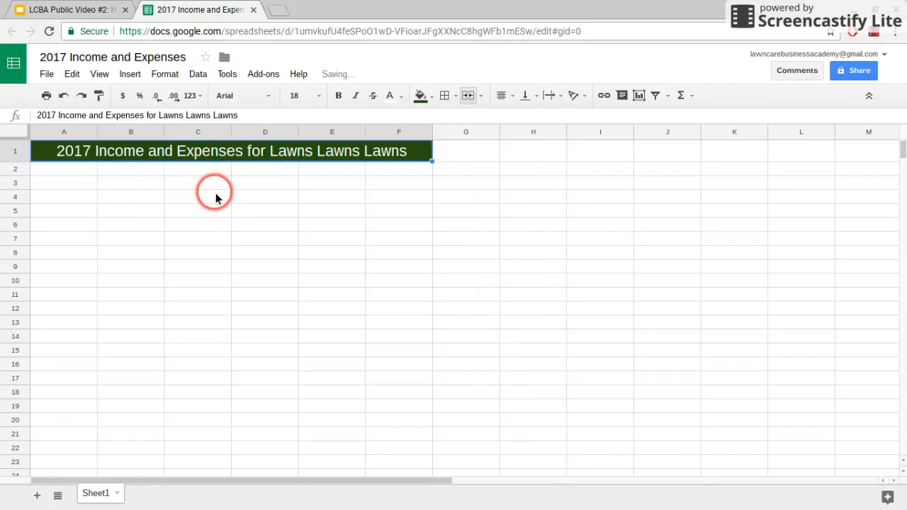
{"action": "left_click", "coordinate": [55, 182]}
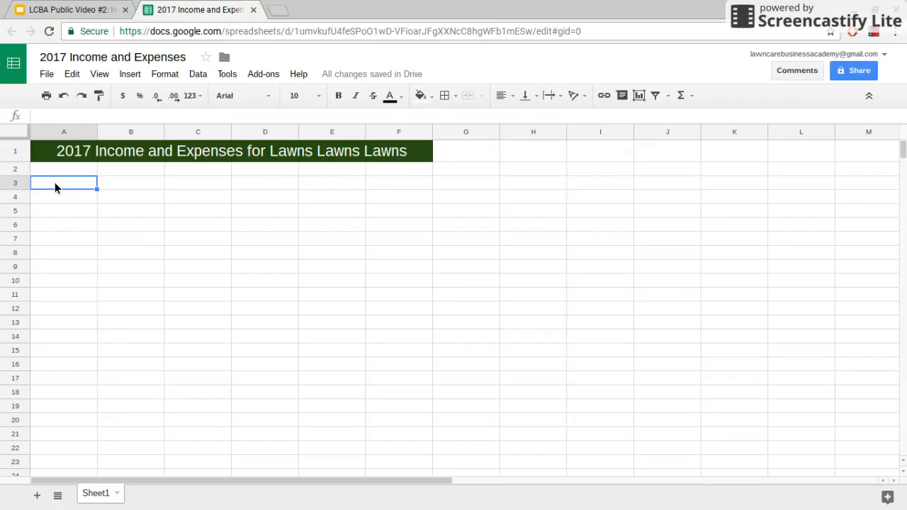
- Enter the headers Date, Amount, Location, Category and Details across A3:E3
{"action": "type", "text": "Date"}
{"action": "key", "text": "Tab"}
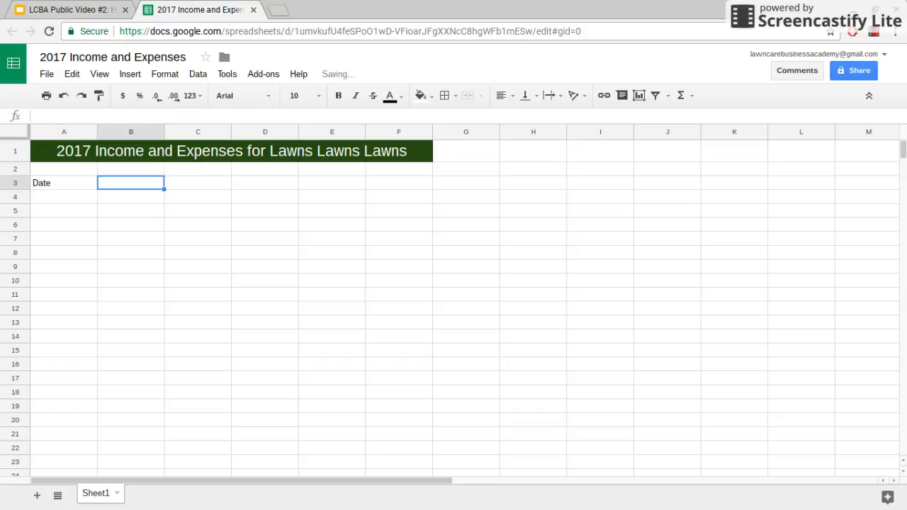
{"action": "type", "text": "Amount"}
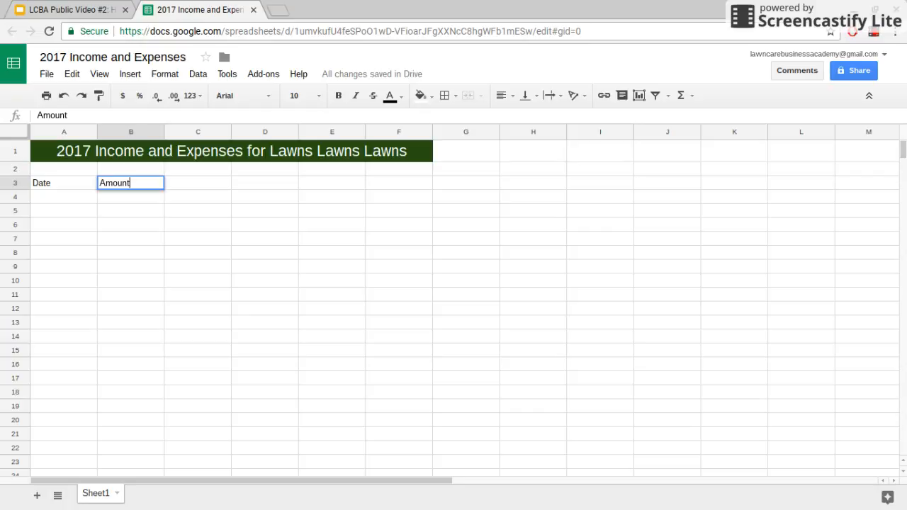
{"action": "key", "text": "Tab"}
{"action": "type", "text": "Location"}
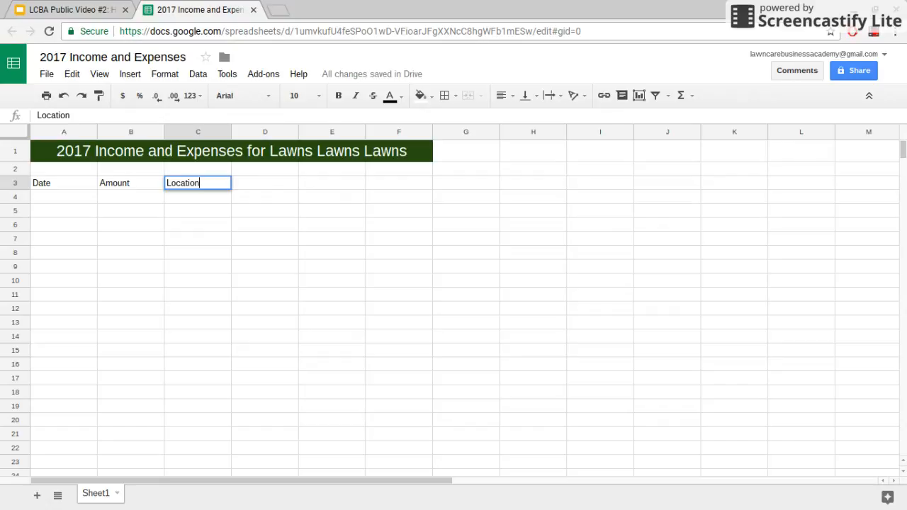
{"action": "key", "text": "Tab"}
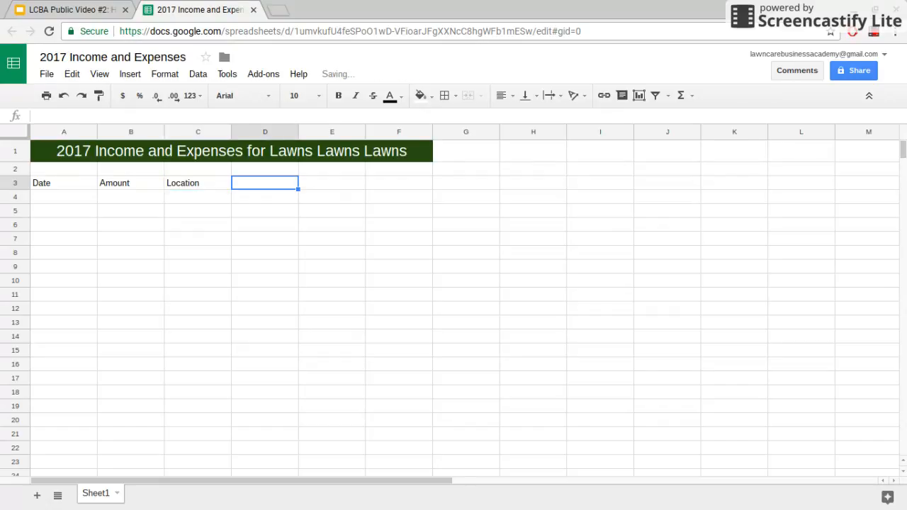
{"action": "type", "text": "Category"}
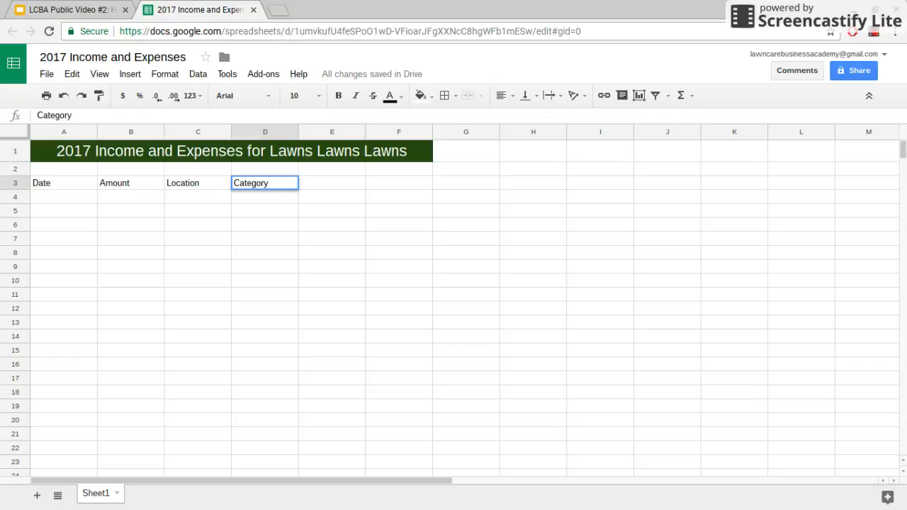
{"action": "key", "text": "Tab"}
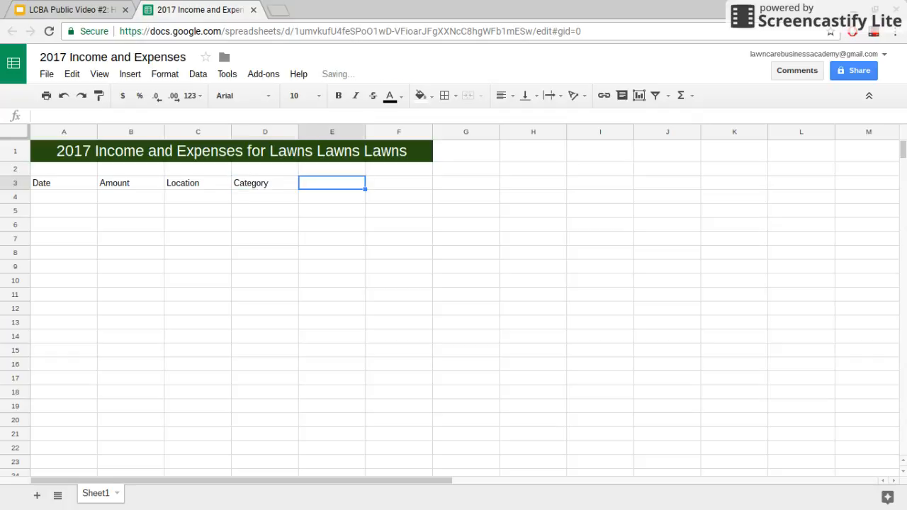
{"action": "type", "text": "Details"}
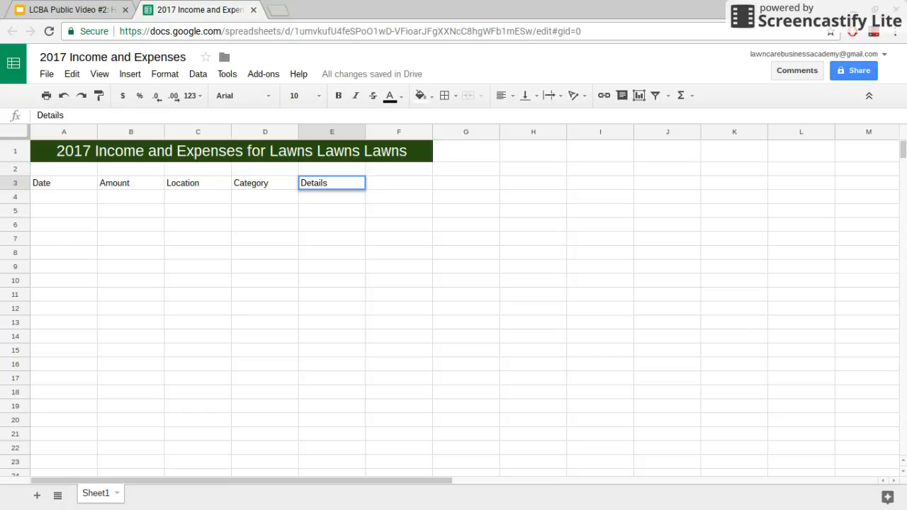
{"action": "left_click", "coordinate": [346, 197]}
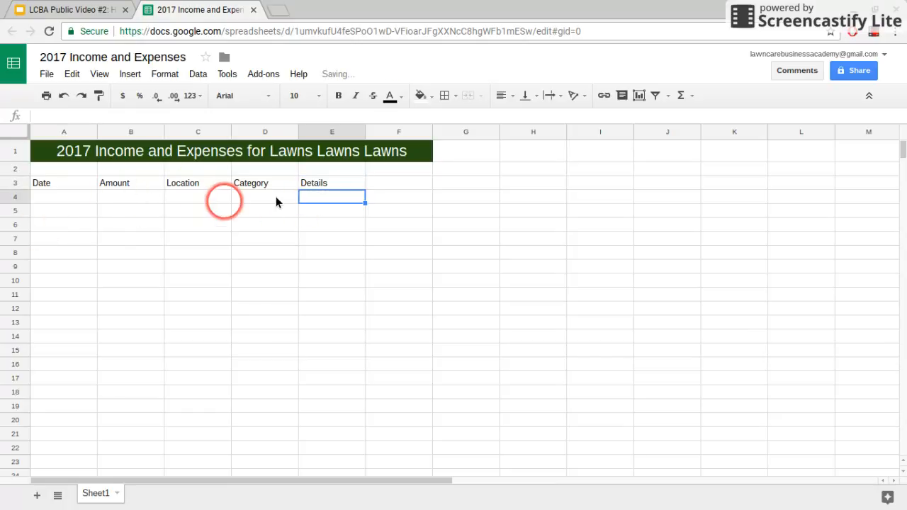
- Fill row 4 with 4/1/17, $150, Walmart, Equipment and the details 'Gas Can, Lawn Mower'
{"action": "left_click", "coordinate": [89, 203]}
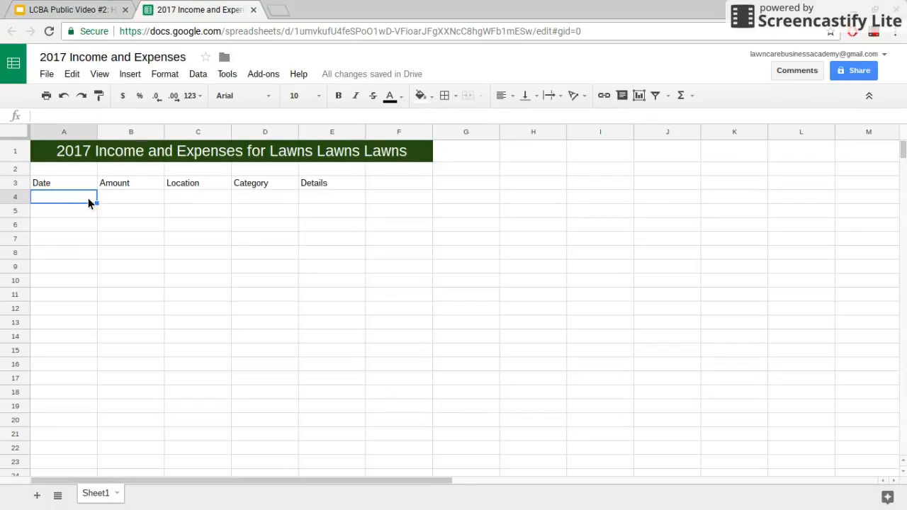
{"action": "type", "text": "4/1/17"}
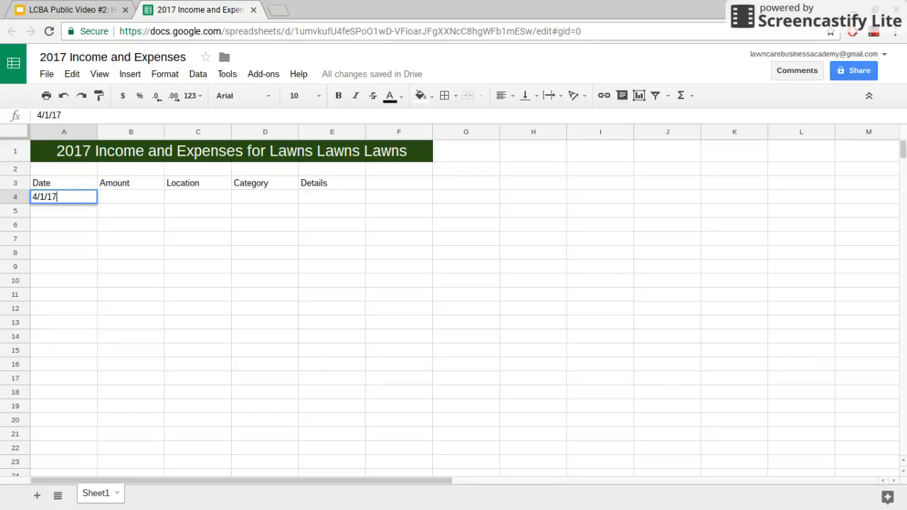
{"action": "key", "text": "Tab"}
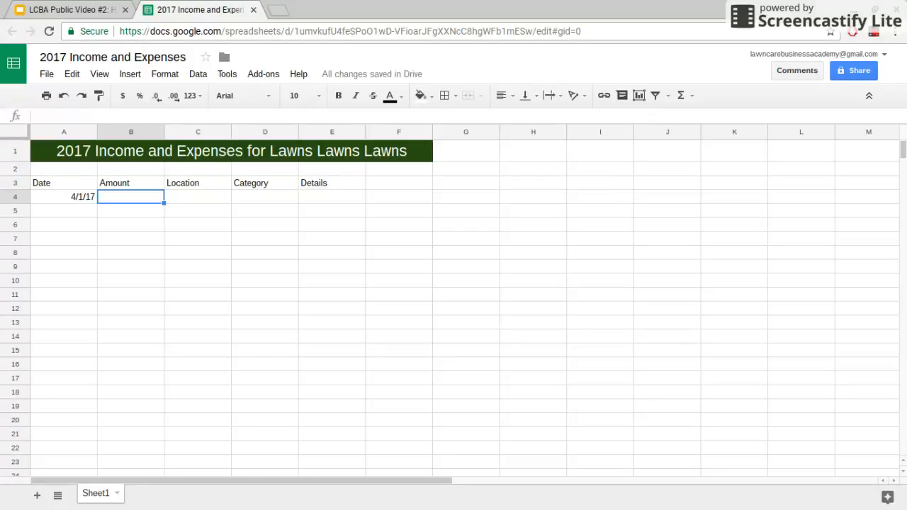
{"action": "type", "text": "$150.00"}
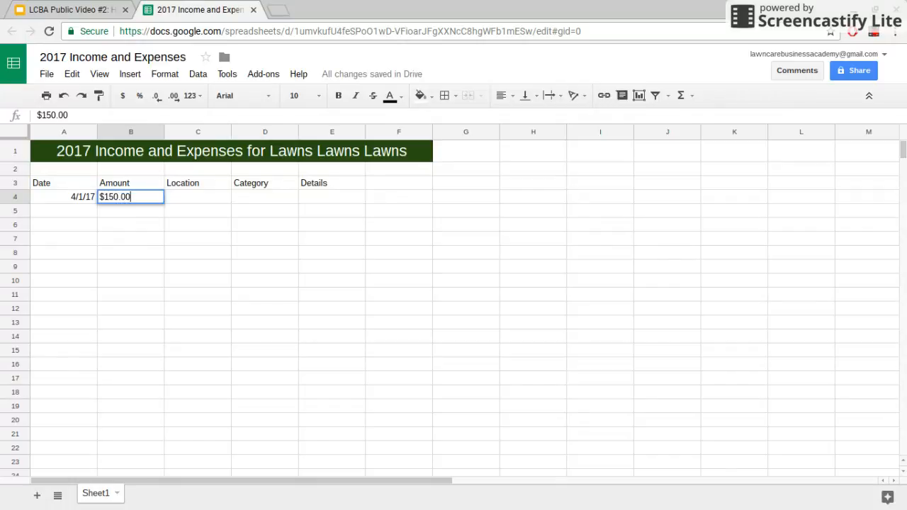
{"action": "key", "text": "Tab"}
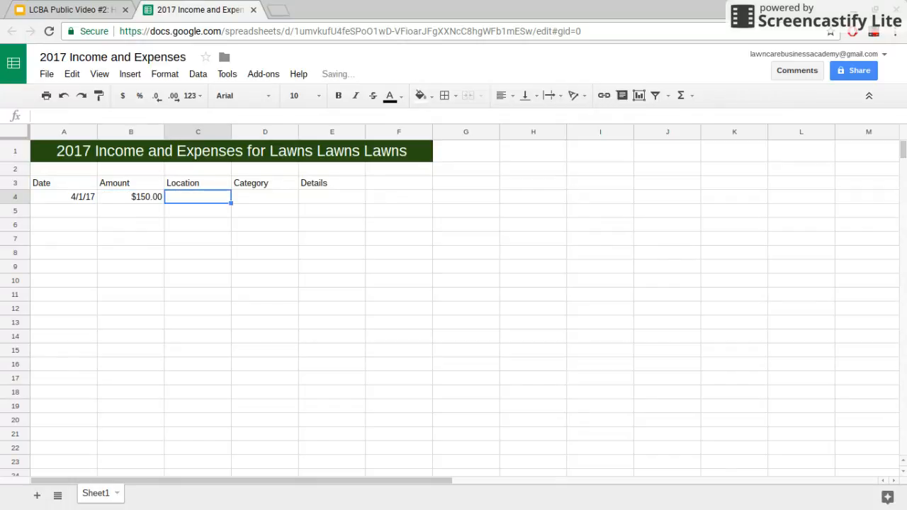
{"action": "type", "text": "Walma"}
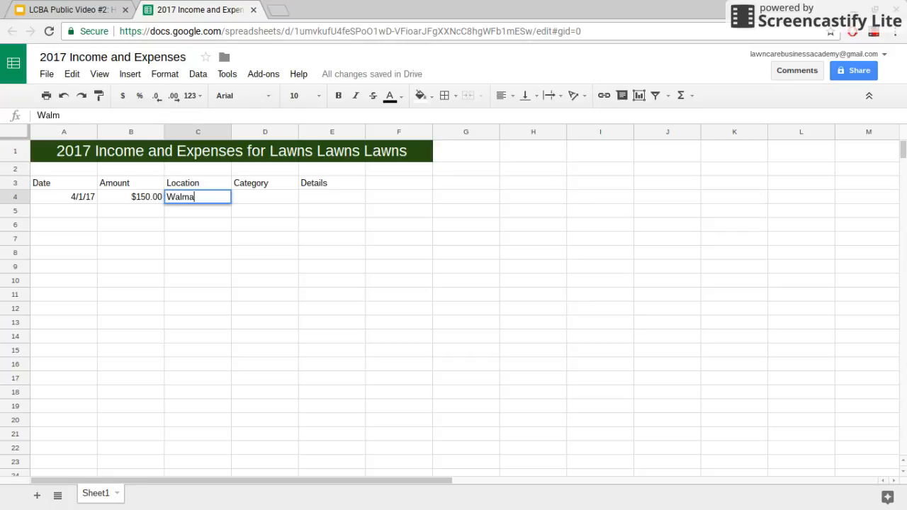
{"action": "type", "text": "rt"}
{"action": "key", "text": "Tab"}
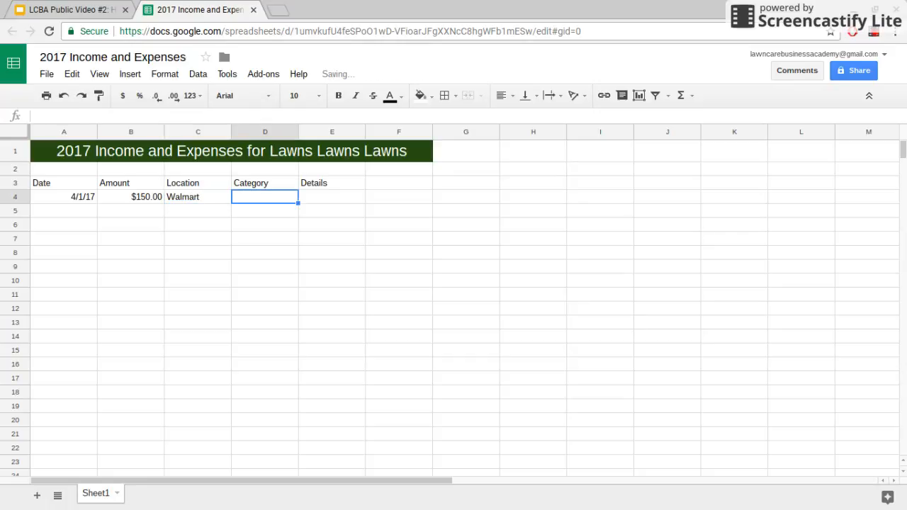
{"action": "type", "text": "Equipmen"}
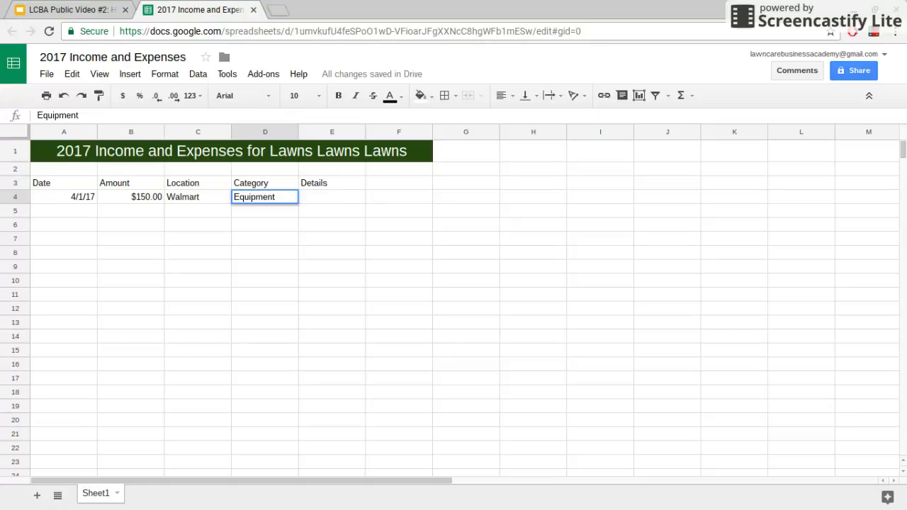
{"action": "type", "text": "t"}
{"action": "key", "text": "Tab"}
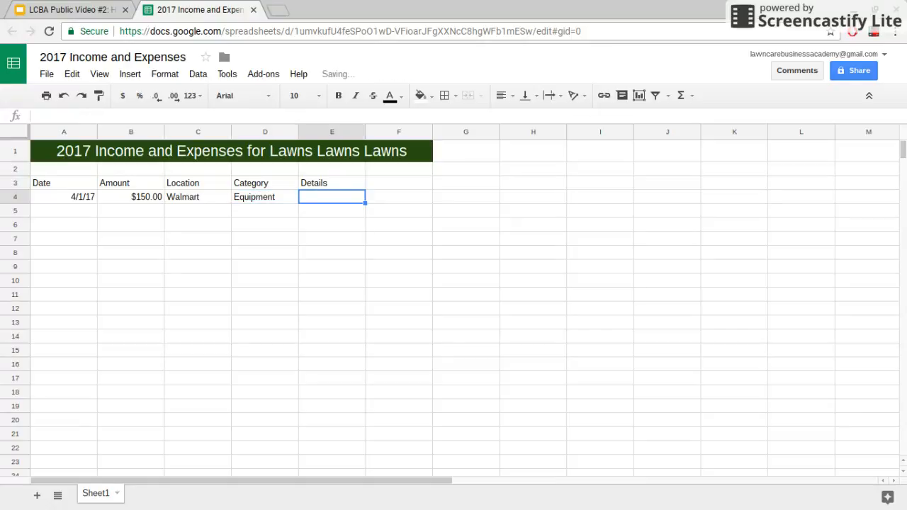
{"action": "type", "text": "Gas Can"}
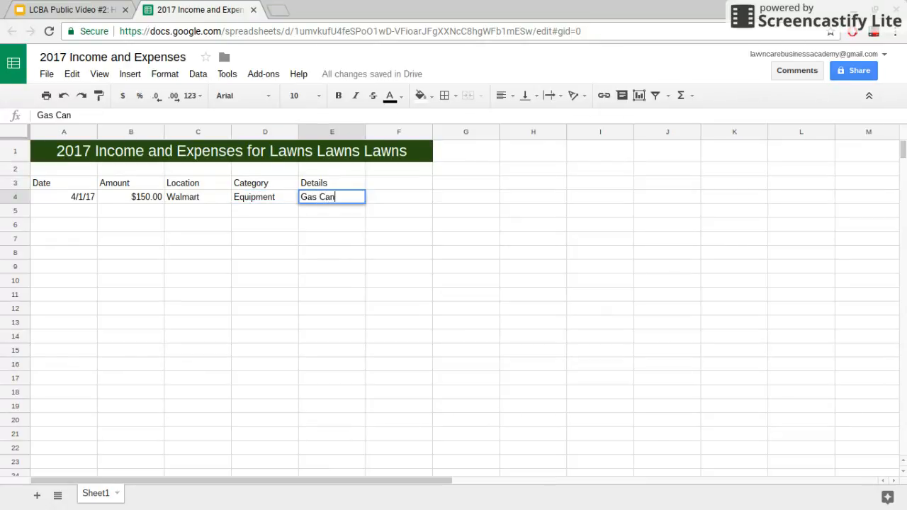
{"action": "type", "text": ", Lawn Mower"}
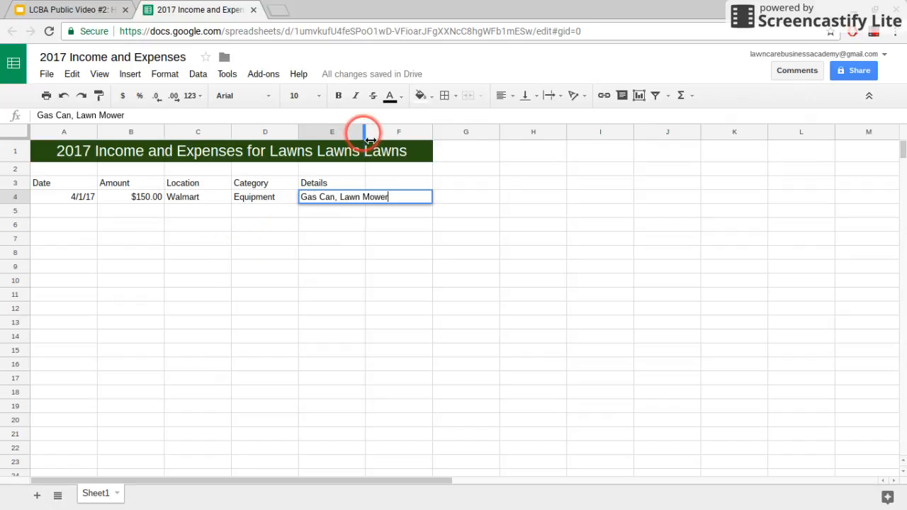
- Widen column E so 'Gas Can, Lawn Mower' fits, then move to cell A5
{"action": "left_click_drag", "start_coordinate": [365, 133], "coordinate": [330, 133]}
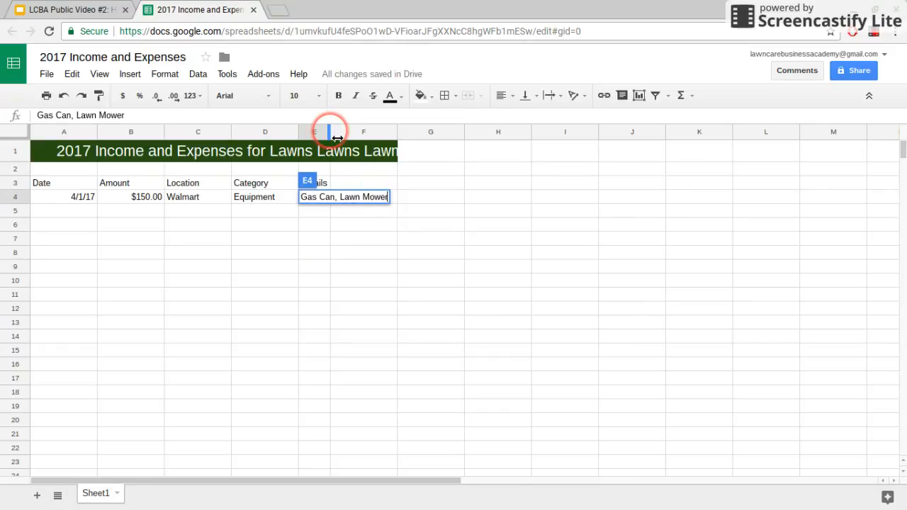
{"action": "left_click", "coordinate": [365, 195]}
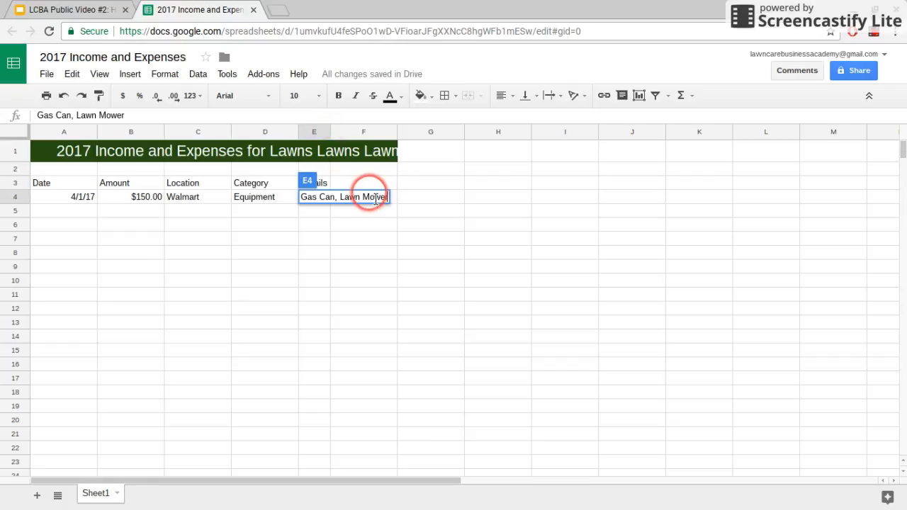
{"action": "left_click_drag", "start_coordinate": [327, 138], "coordinate": [409, 139]}
{"action": "left_click", "coordinate": [359, 239]}
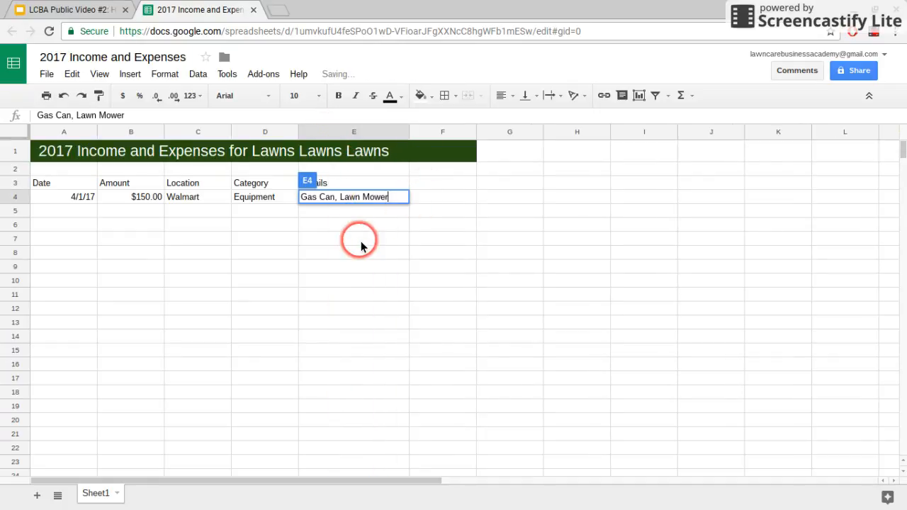
{"action": "left_click", "coordinate": [80, 214]}
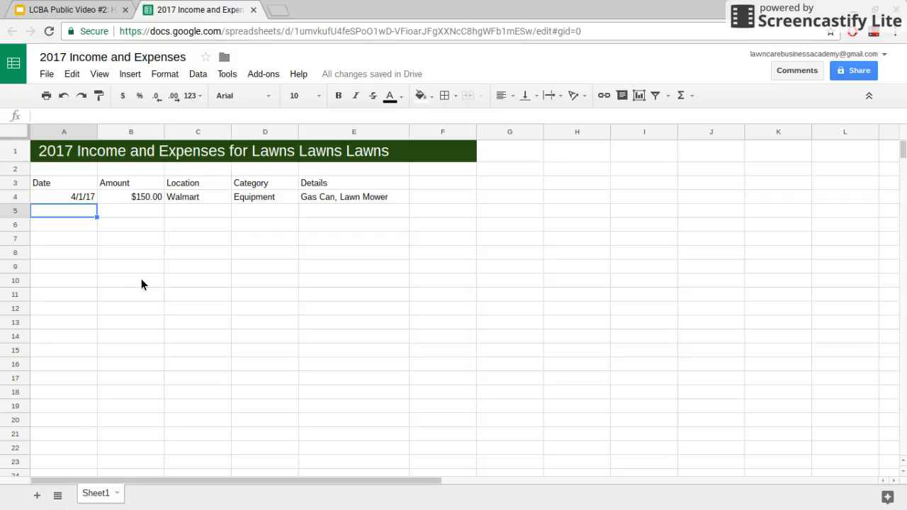
- Fill row 5 with 4/1/17, $9.50, Gas Station, Gasoline and '3 Gallons Ethanol Free'
{"action": "type", "text": "4/1/17"}
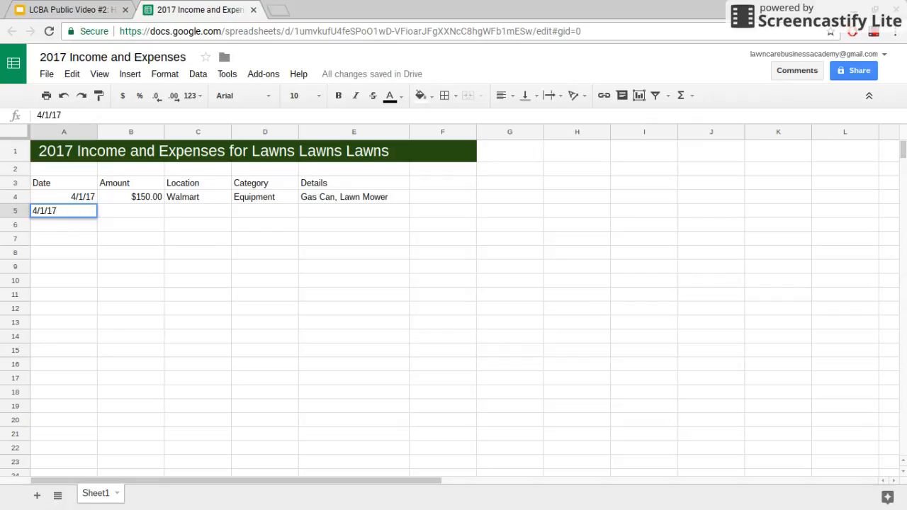
{"action": "key", "text": "Tab"}
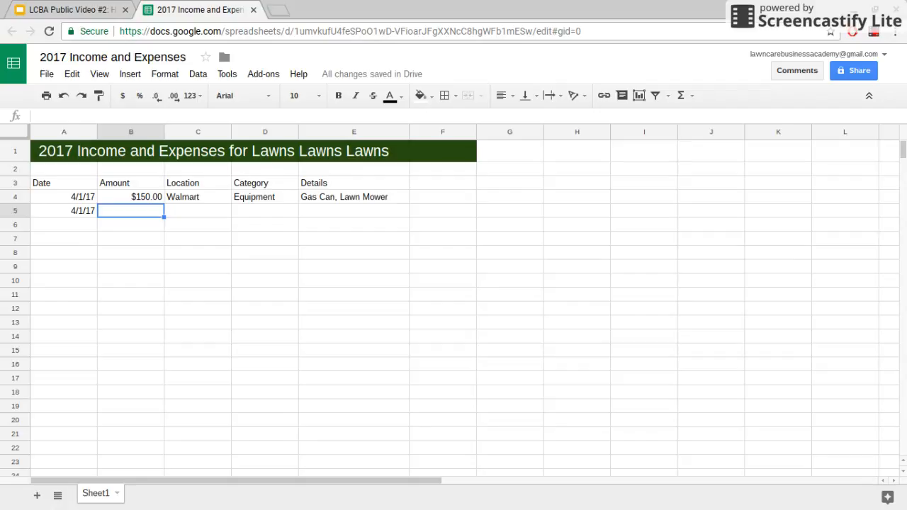
{"action": "type", "text": "$9.50"}
{"action": "key", "text": "Tab"}
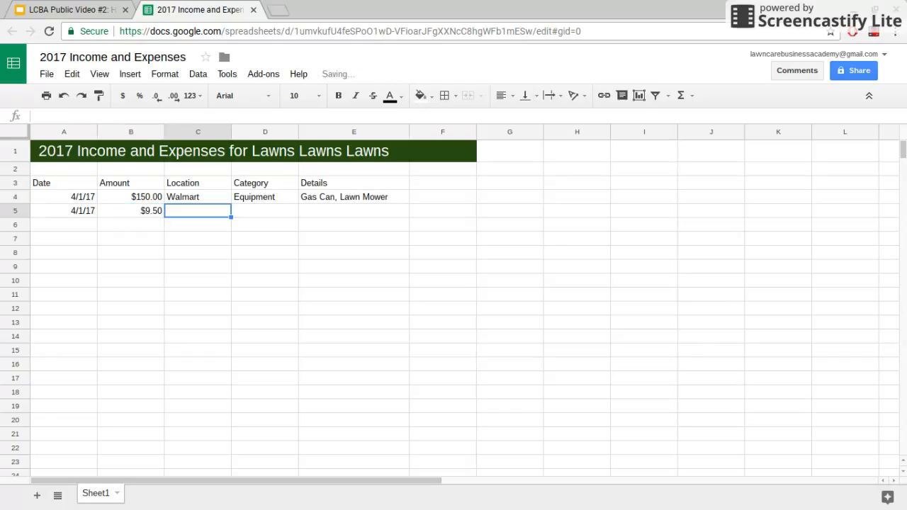
{"action": "type", "text": "Gas Station"}
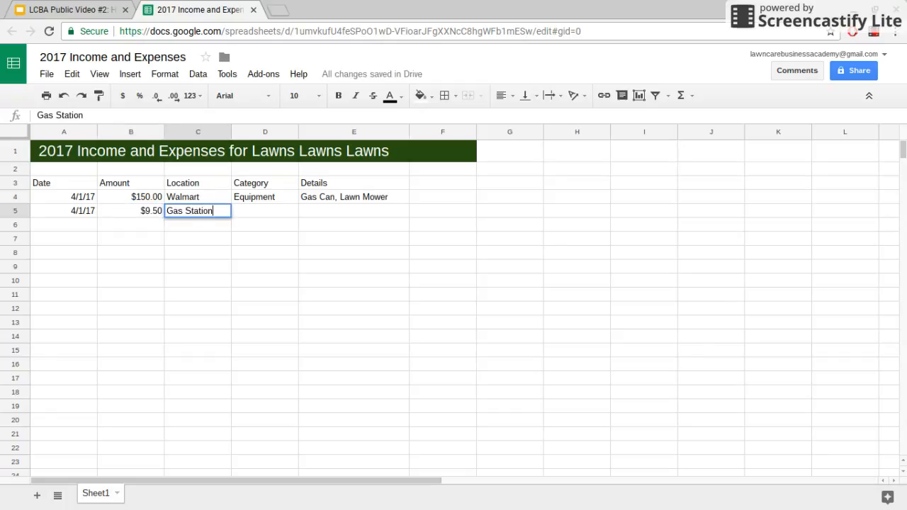
{"action": "key", "text": "Tab"}
{"action": "type", "text": "Gasoline"}
{"action": "key", "text": "Tab"}
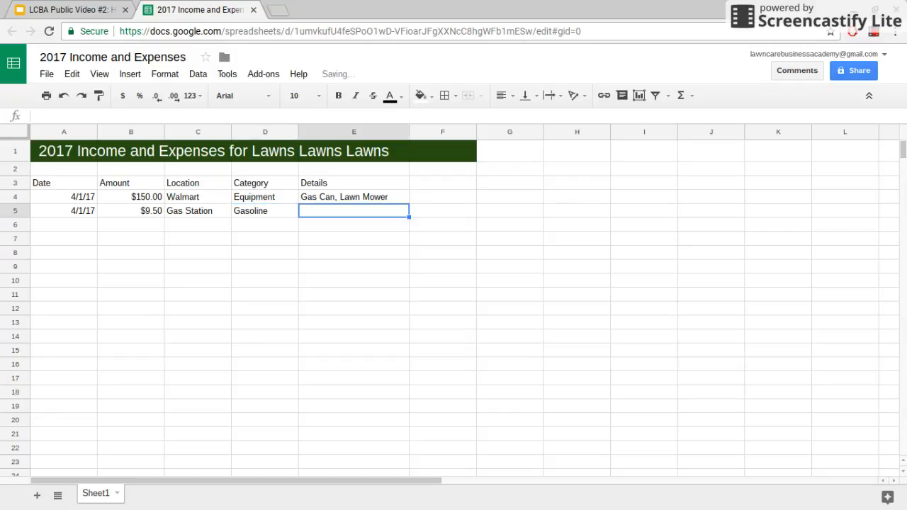
{"action": "type", "text": "3 Ga"}
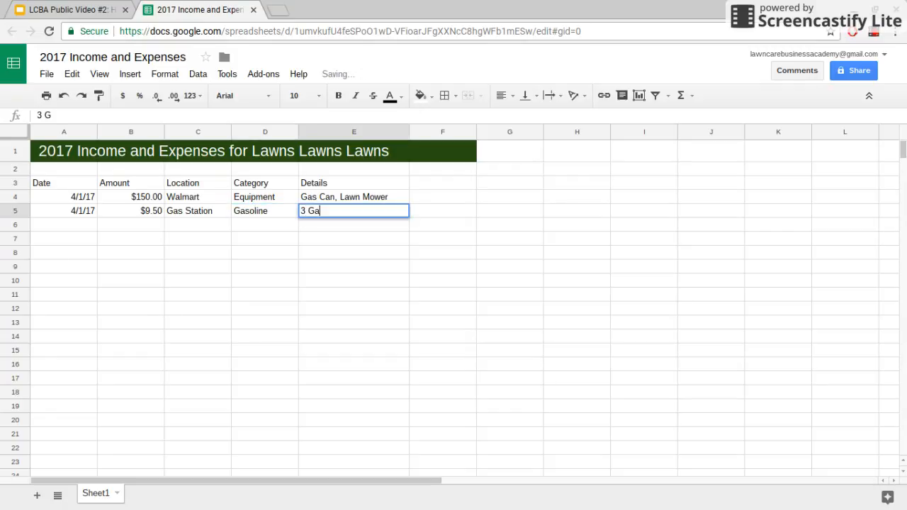
{"action": "type", "text": "llons Ethanol Free"}
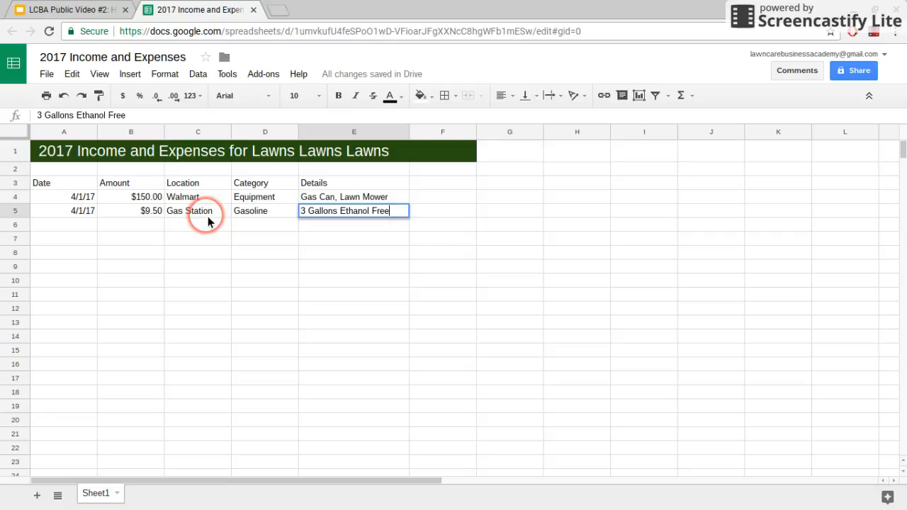
- Start row 6 with date 4/1/2017 and $30, then select B4:B6 to check the sum
{"action": "left_click", "coordinate": [75, 224]}
{"action": "type", "text": "4/1/2017"}
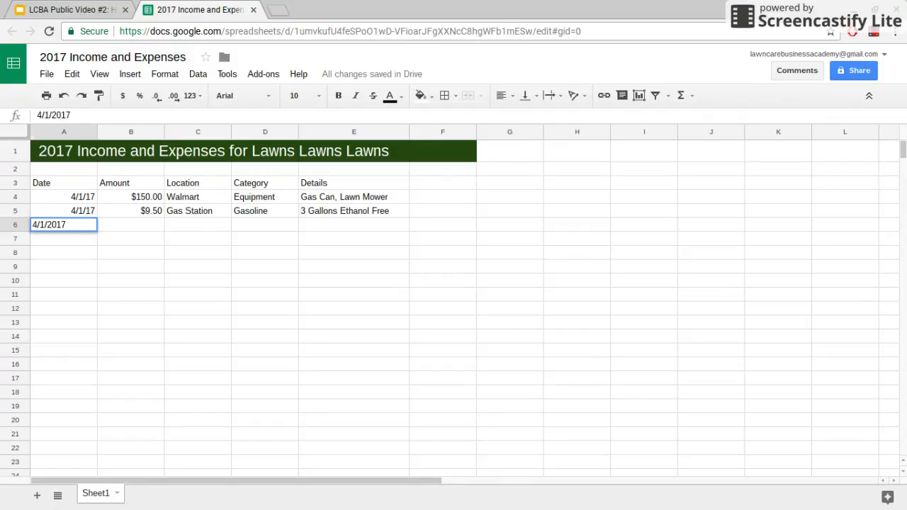
{"action": "key", "text": "Tab"}
{"action": "type", "text": "$"}
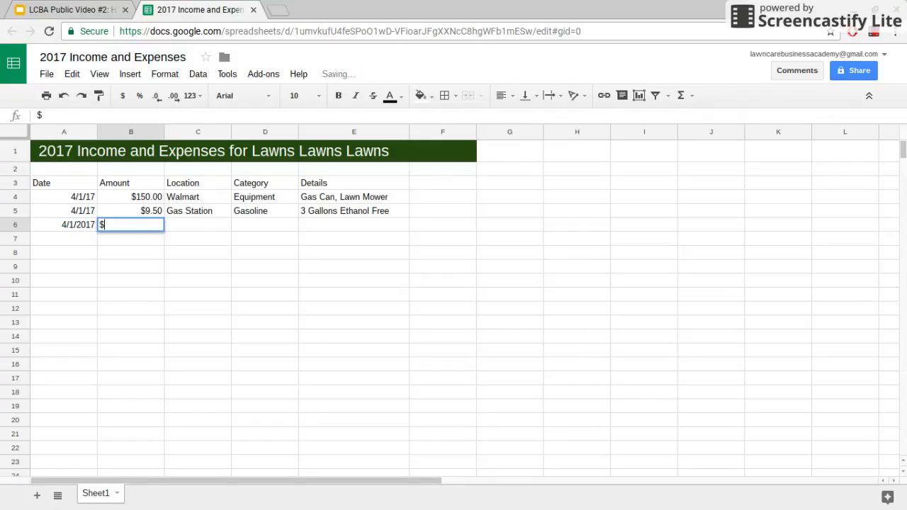
{"action": "type", "text": "30"}
{"action": "key", "text": "Tab"}
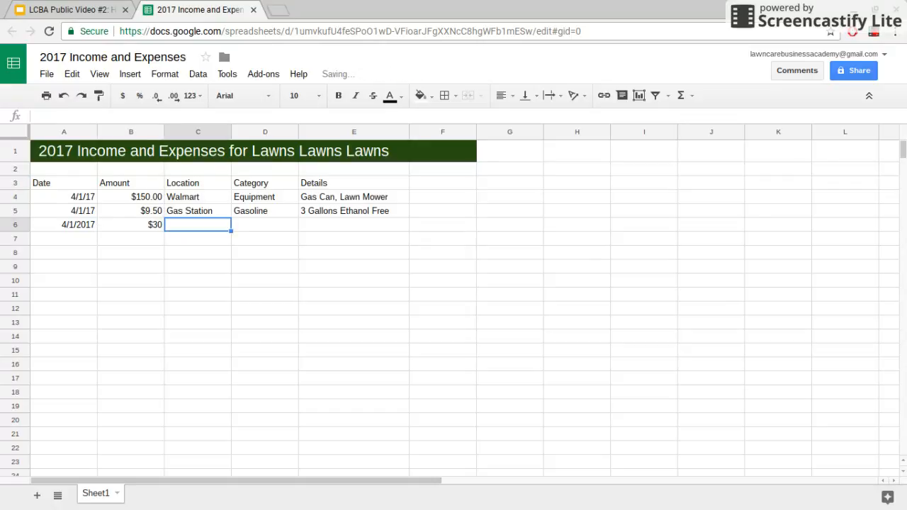
{"action": "left_click_drag", "start_coordinate": [136, 198], "coordinate": [144, 221]}
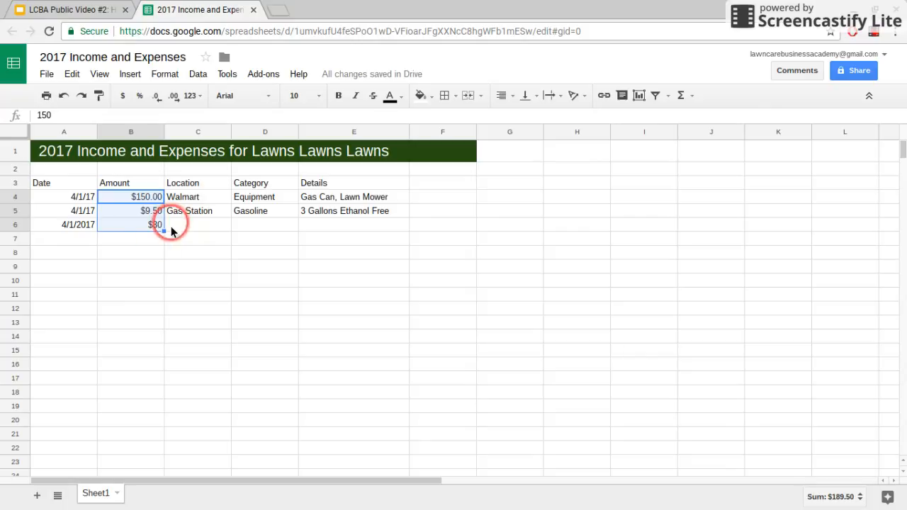
- Select different ranges of the B4:B6 amounts to compare their sums
{"action": "left_click", "coordinate": [127, 255]}
{"action": "left_click_drag", "start_coordinate": [131, 198], "coordinate": [131, 227]}
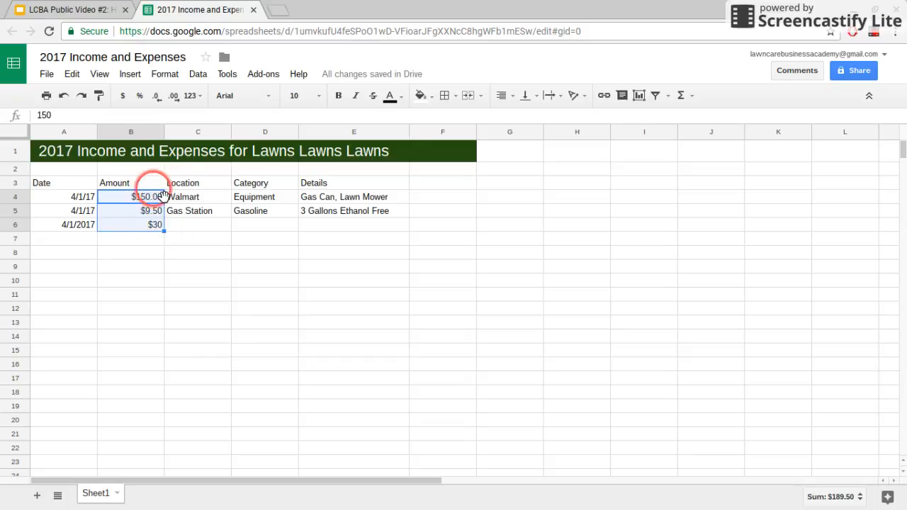
{"action": "left_click_drag", "start_coordinate": [131, 199], "coordinate": [143, 220]}
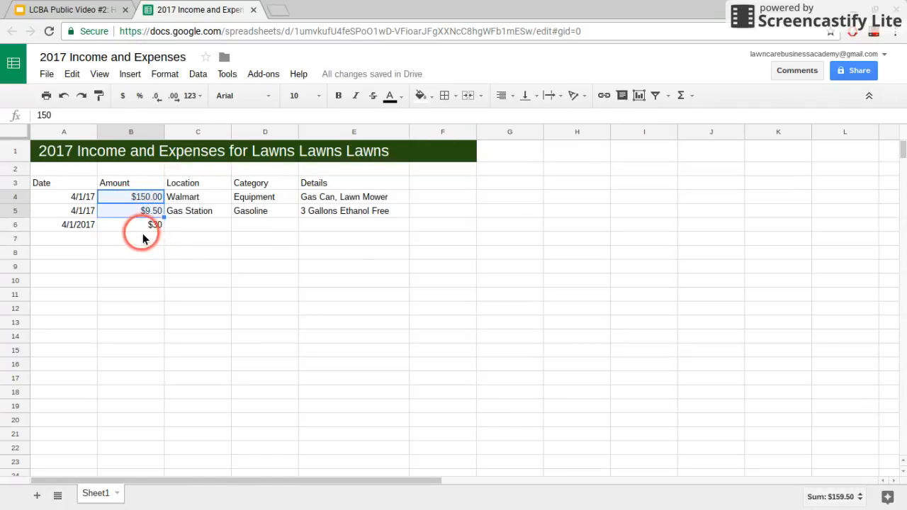
{"action": "left_click", "coordinate": [138, 225]}
{"action": "left_click_drag", "start_coordinate": [128, 197], "coordinate": [145, 225]}
{"action": "left_click", "coordinate": [153, 254]}
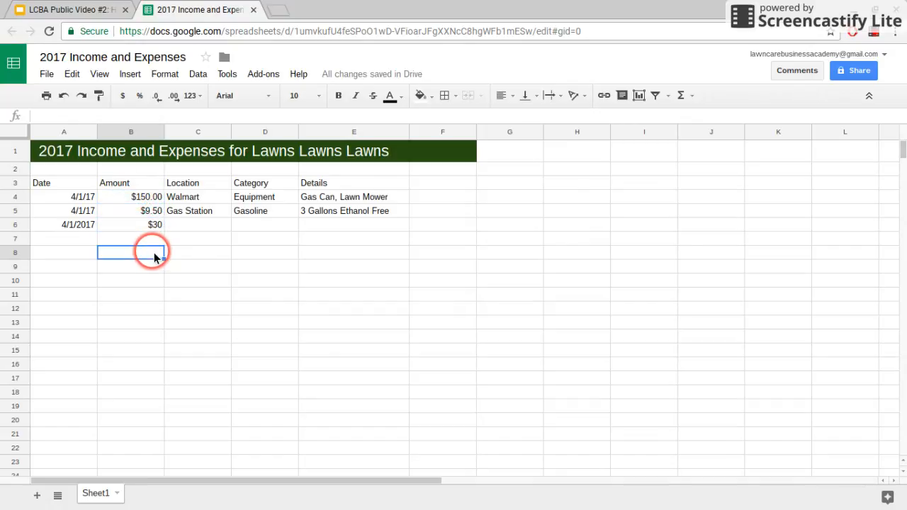
- Turn the Walmart and gas amounts into negatives, -$150.00 and -$9.50
{"action": "left_click", "coordinate": [134, 199]}
{"action": "double_click", "coordinate": [136, 204]}
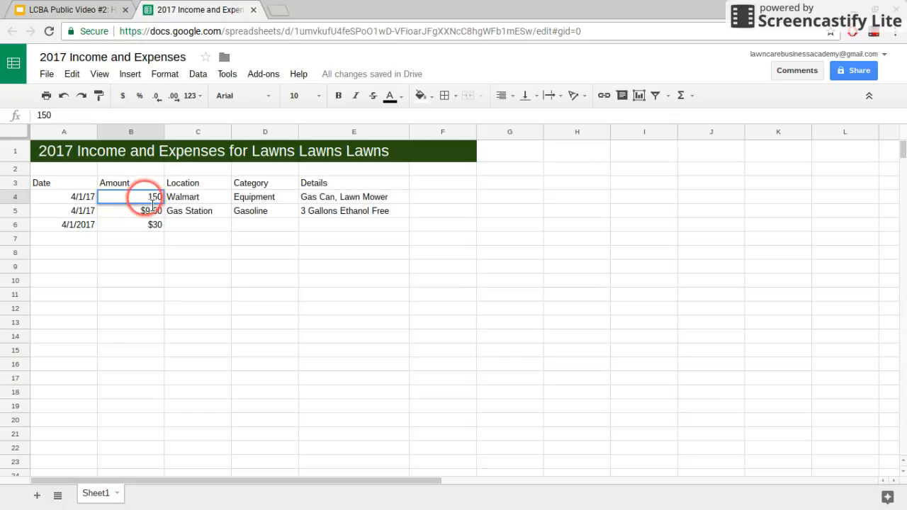
{"action": "type", "text": "-"}
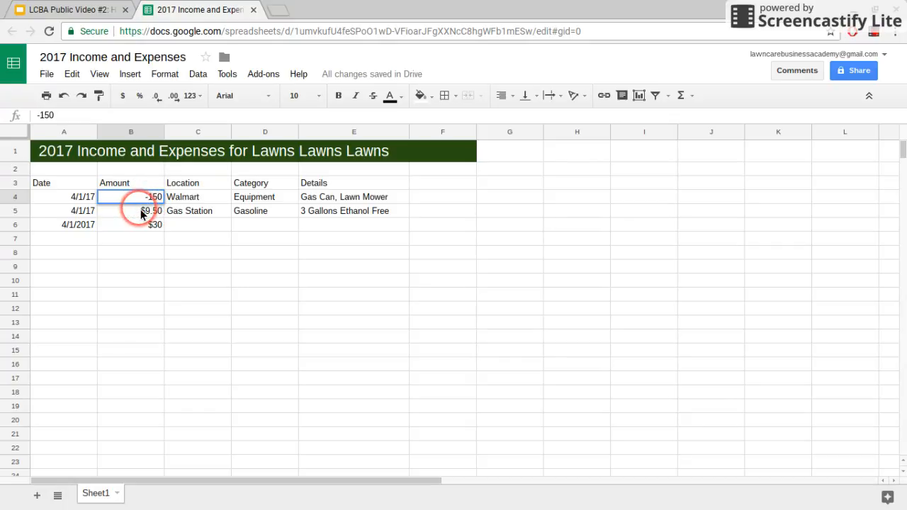
{"action": "key", "text": "Return"}
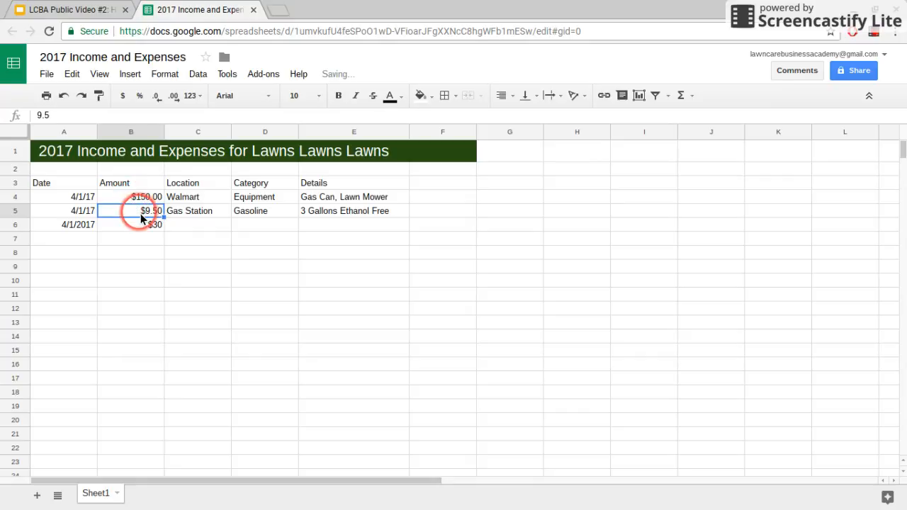
{"action": "double_click", "coordinate": [151, 212]}
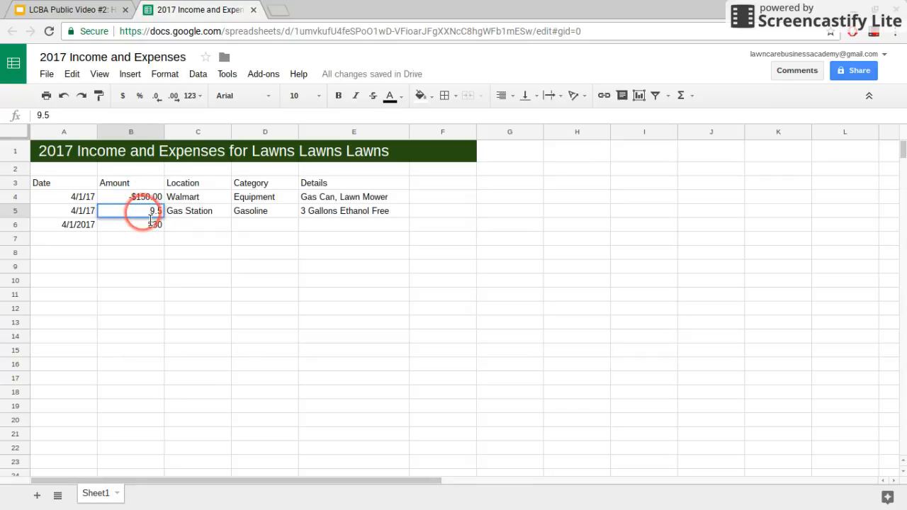
{"action": "type", "text": "-"}
{"action": "left_click", "coordinate": [138, 253]}
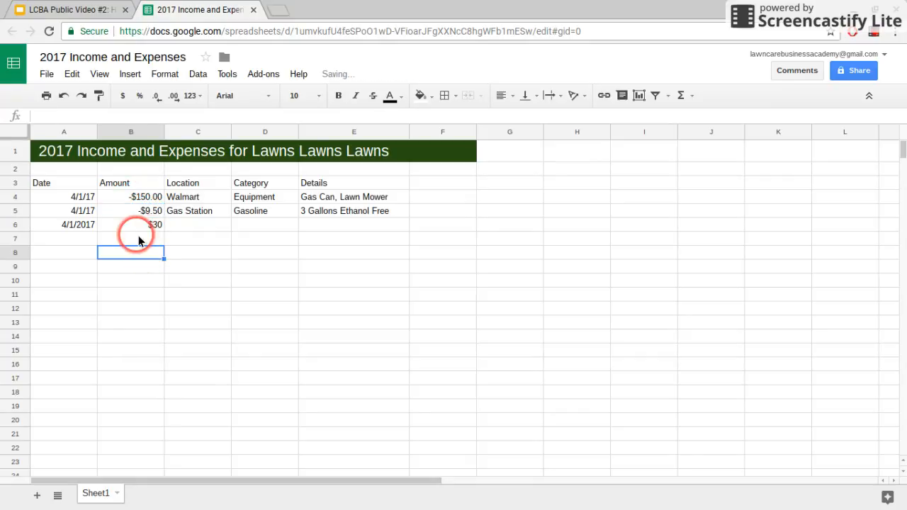
{"action": "left_click", "coordinate": [149, 225]}
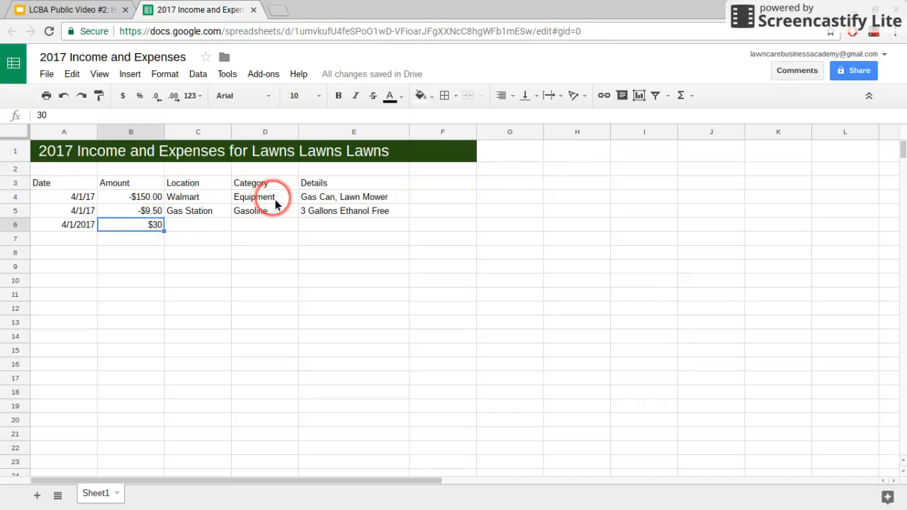
- Enter the client's street address in C6, Income in D6, and the yard-mowing job in E6
{"action": "left_click", "coordinate": [220, 232]}
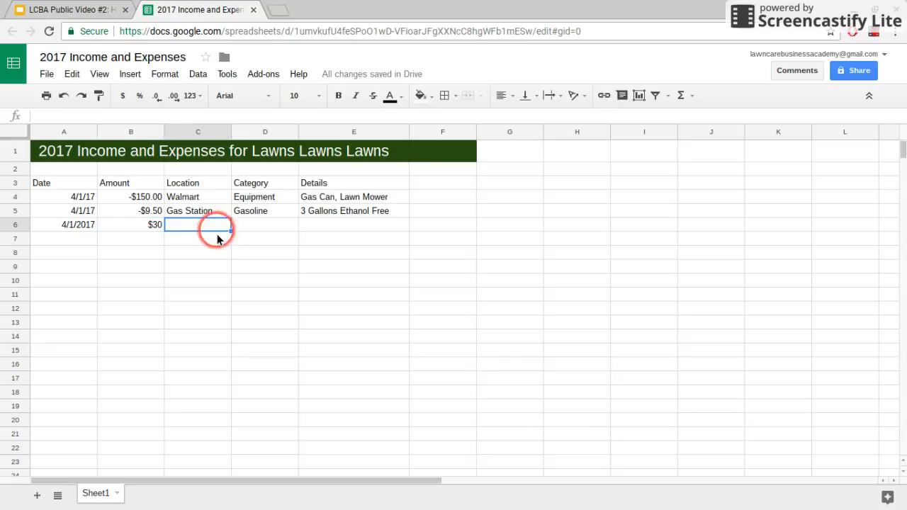
{"action": "type", "text": "123"}
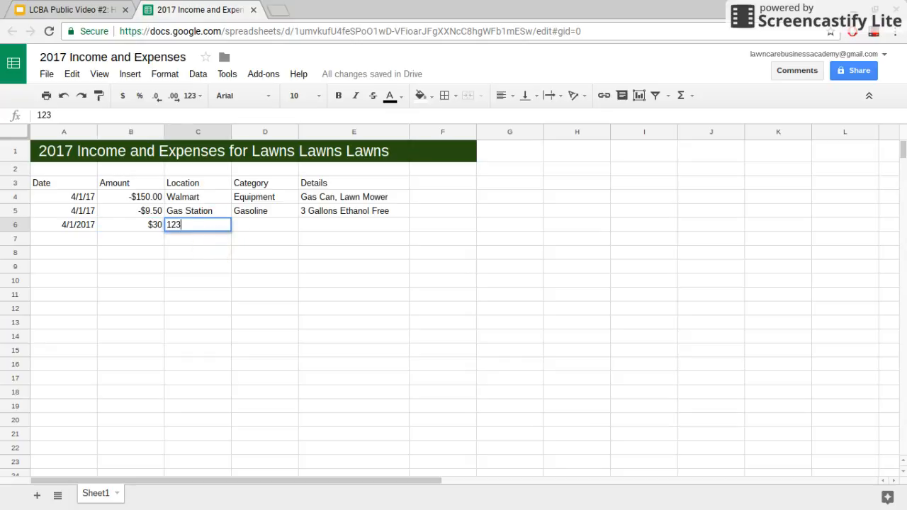
{"action": "type", "text": " Main Street"}
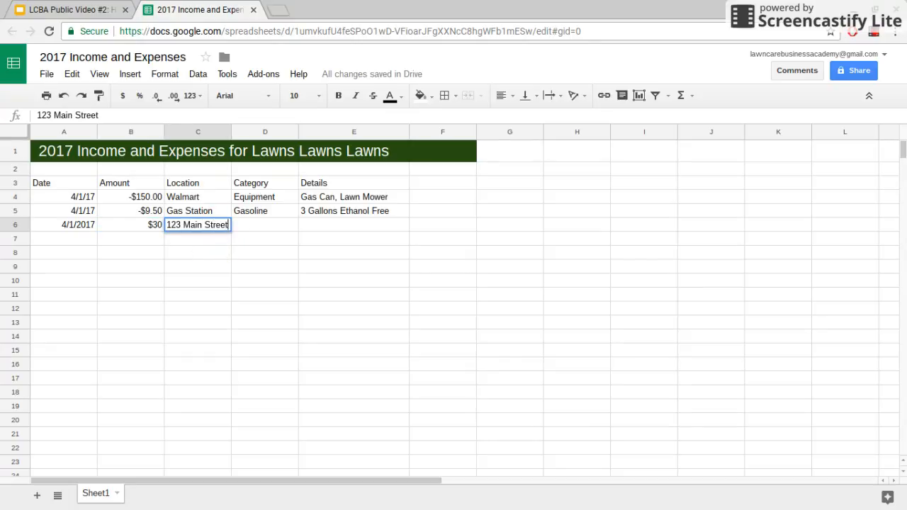
{"action": "left_click", "coordinate": [268, 228]}
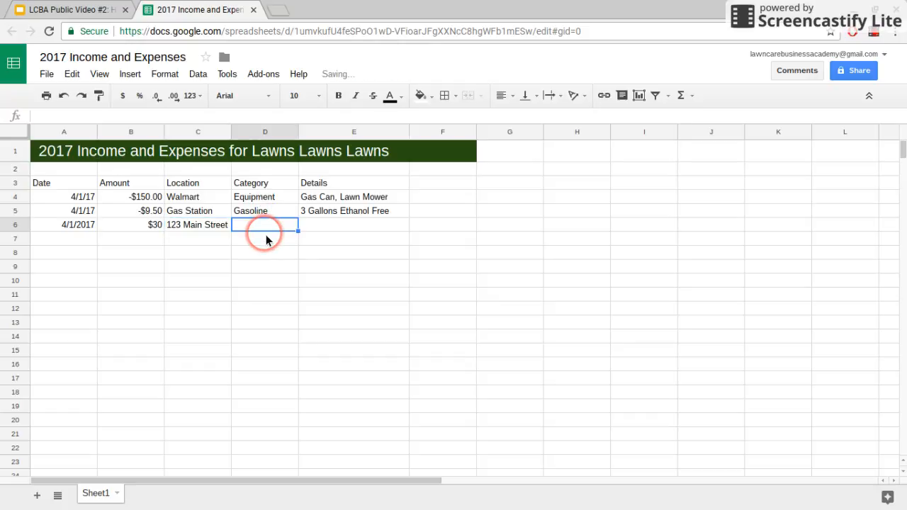
{"action": "type", "text": "U"}
{"action": "type", "text": "Income"}
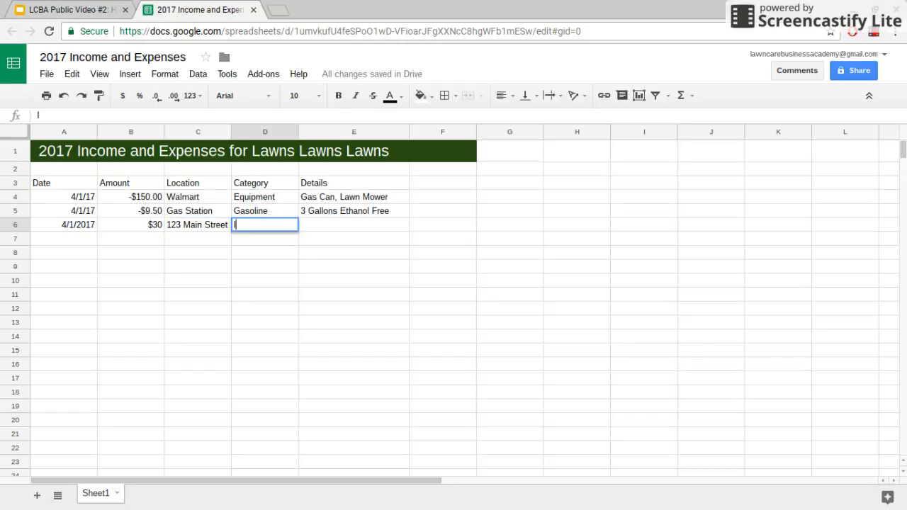
{"action": "left_click", "coordinate": [330, 224]}
{"action": "type", "text": "Mow Mr. Joh"}
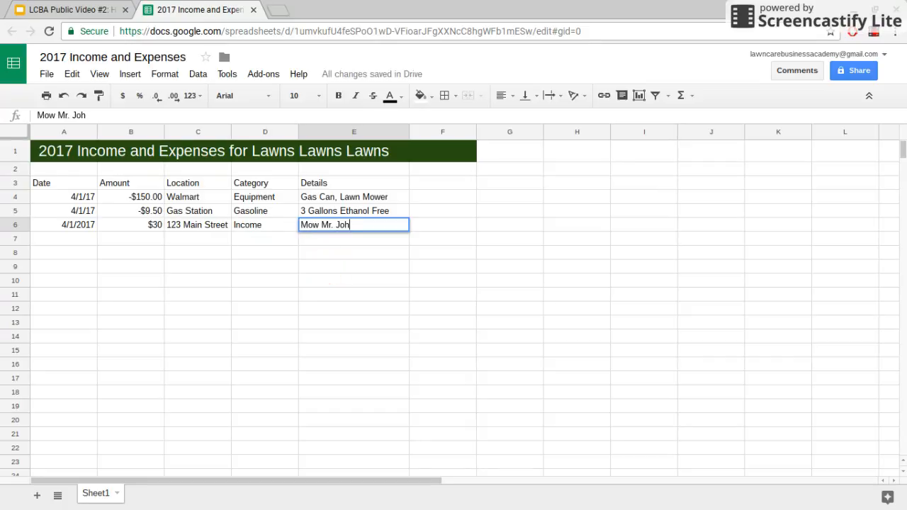
{"action": "type", "text": "n Doe's Yard"}
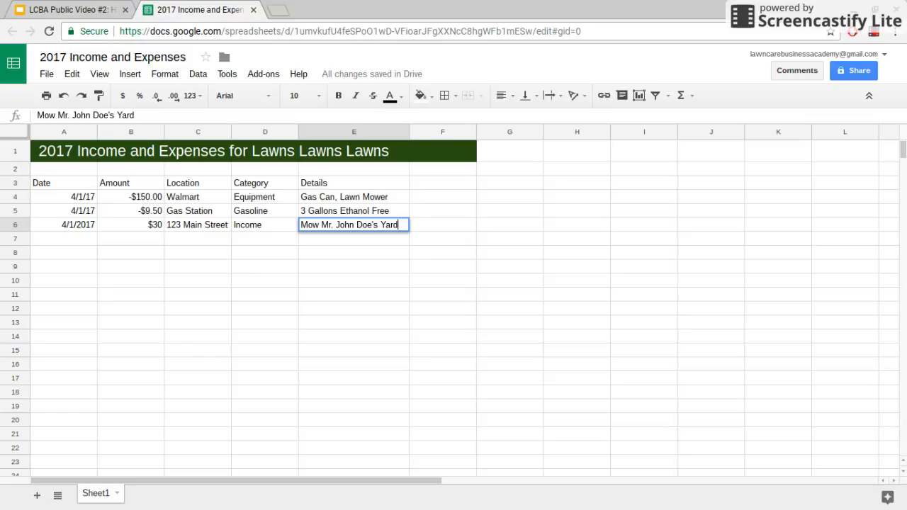
{"action": "left_click", "coordinate": [440, 266]}
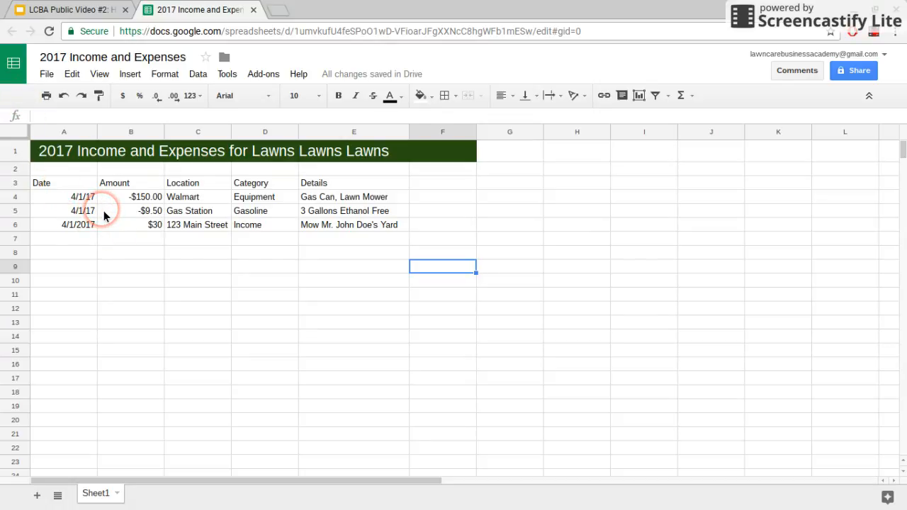
- Review the entries by selecting each column of A4:E6, then the whole A3:E6 table
{"action": "left_click_drag", "start_coordinate": [60, 195], "coordinate": [65, 224]}
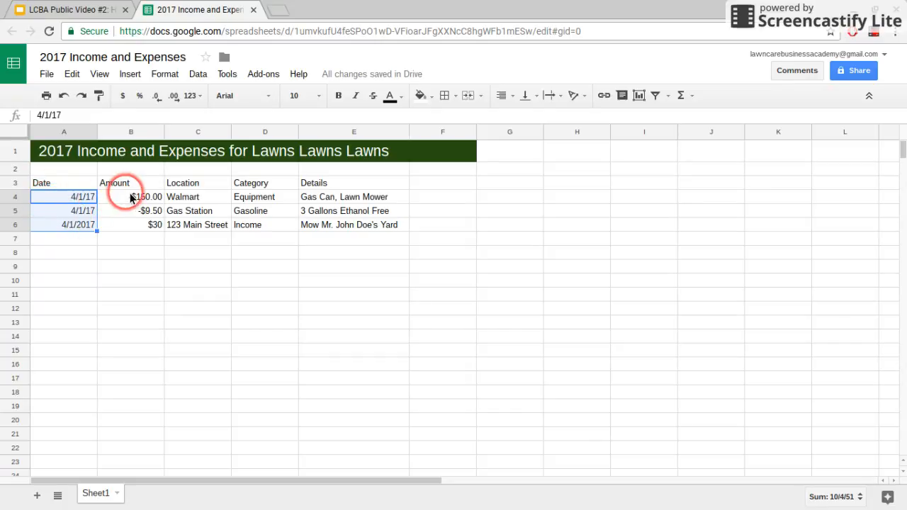
{"action": "left_click_drag", "start_coordinate": [132, 202], "coordinate": [131, 226]}
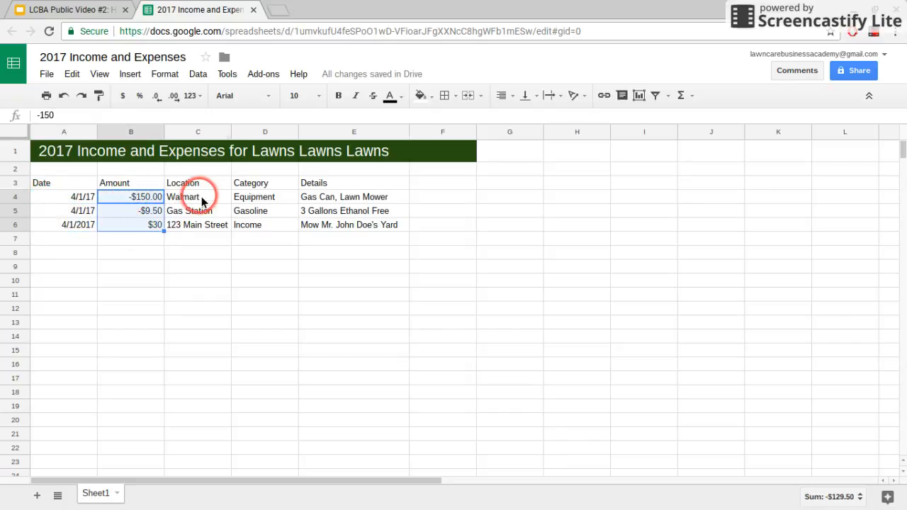
{"action": "left_click_drag", "start_coordinate": [198, 196], "coordinate": [200, 225]}
{"action": "left_click_drag", "start_coordinate": [256, 198], "coordinate": [260, 224]}
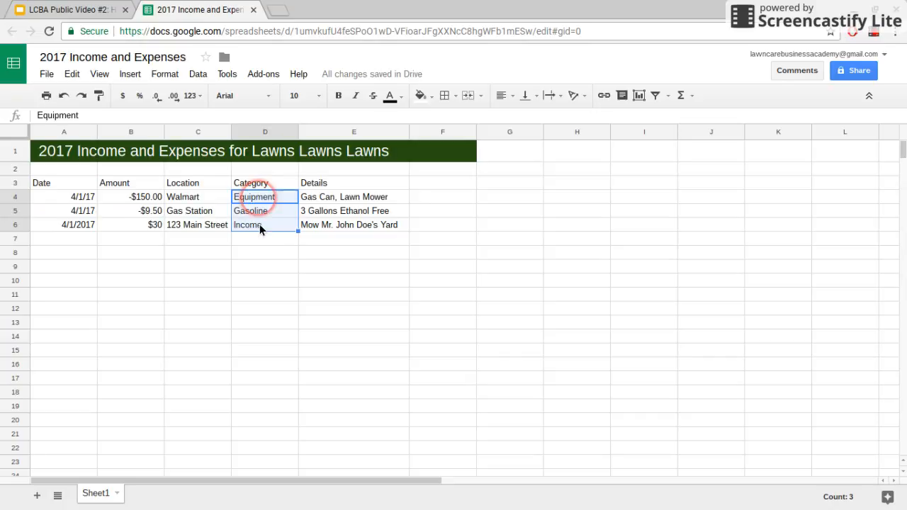
{"action": "left_click_drag", "start_coordinate": [331, 198], "coordinate": [326, 227]}
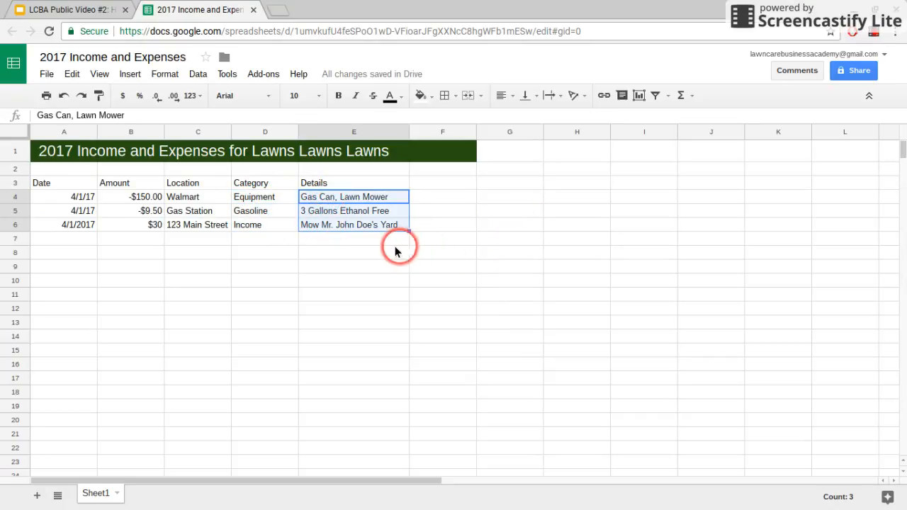
{"action": "left_click", "coordinate": [69, 197]}
{"action": "left_click_drag", "start_coordinate": [67, 183], "coordinate": [307, 231]}
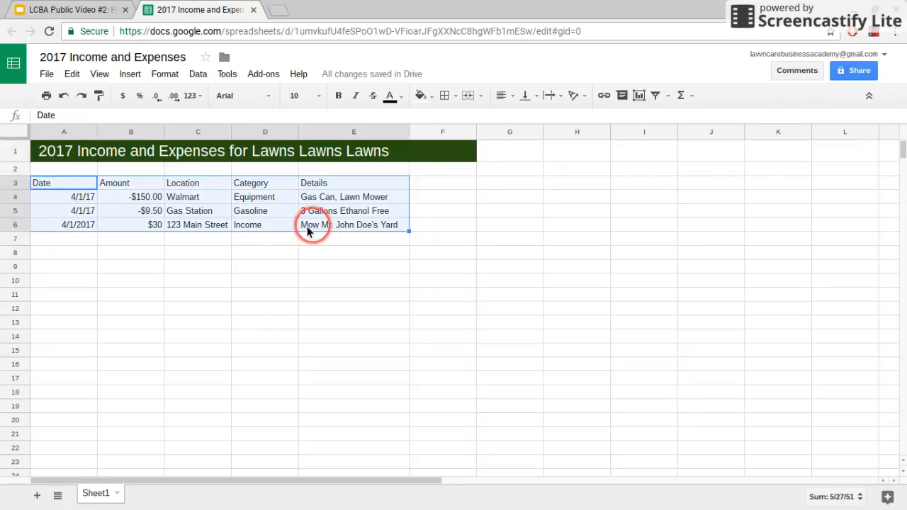
{"action": "left_click", "coordinate": [84, 187]}
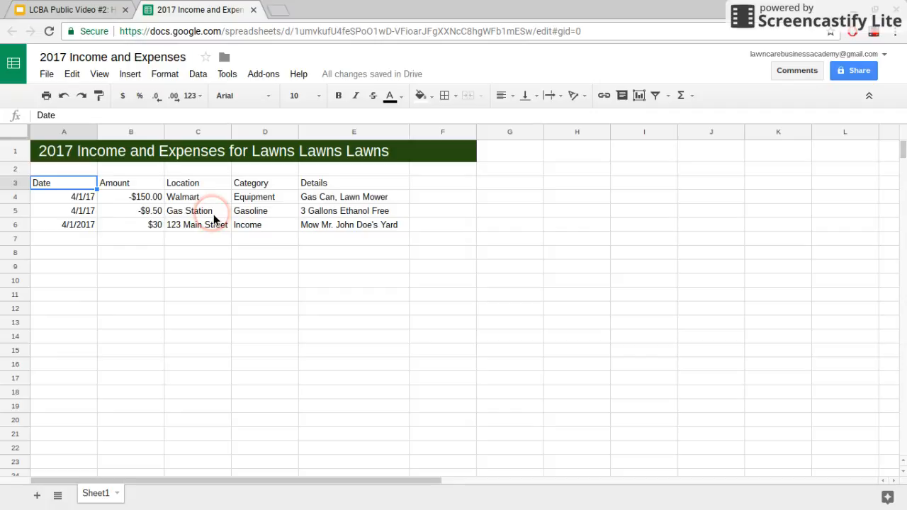
- Label cell G2 'YTD TOTAL'
{"action": "left_click", "coordinate": [496, 174]}
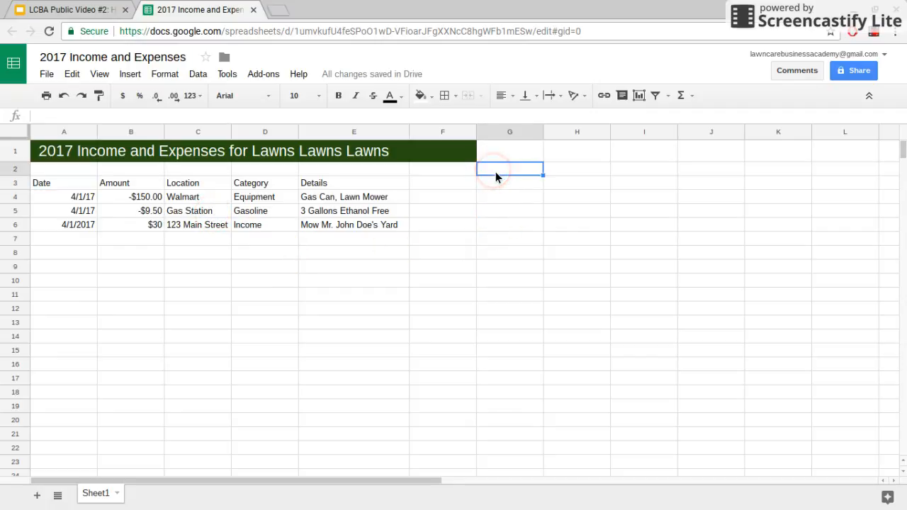
{"action": "type", "text": "YTD"}
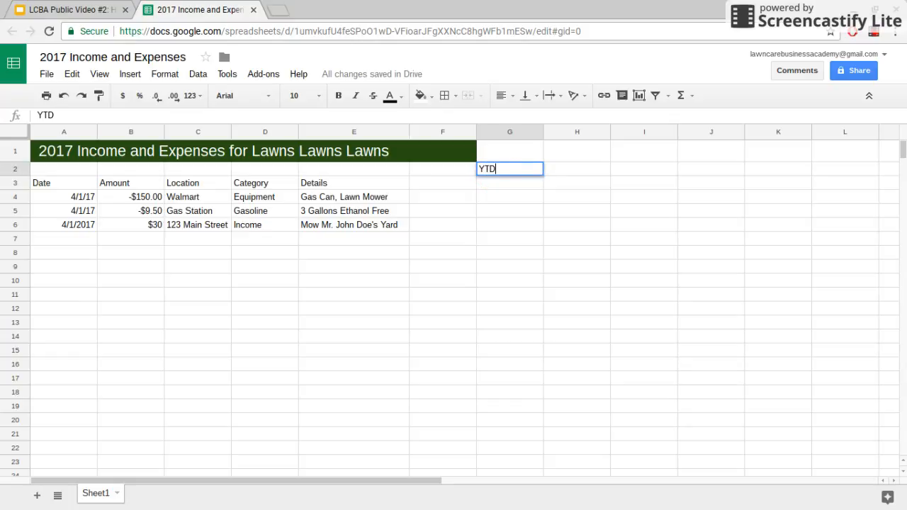
{"action": "type", "text": " TOTAL"}
{"action": "left_click", "coordinate": [568, 172]}
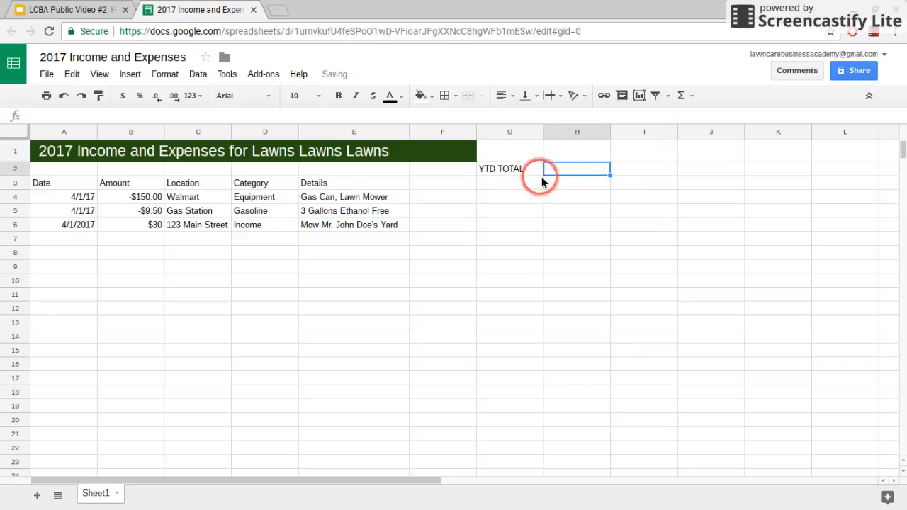
- Enter =sum(B:B) in H2 to total the whole Amount column, giving -129.5
{"action": "double_click", "coordinate": [574, 175]}
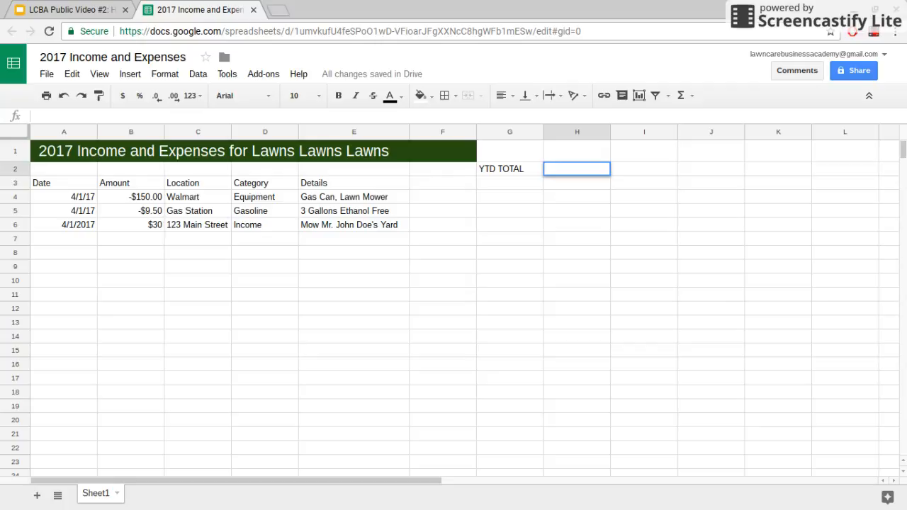
{"action": "type", "text": "=sum"}
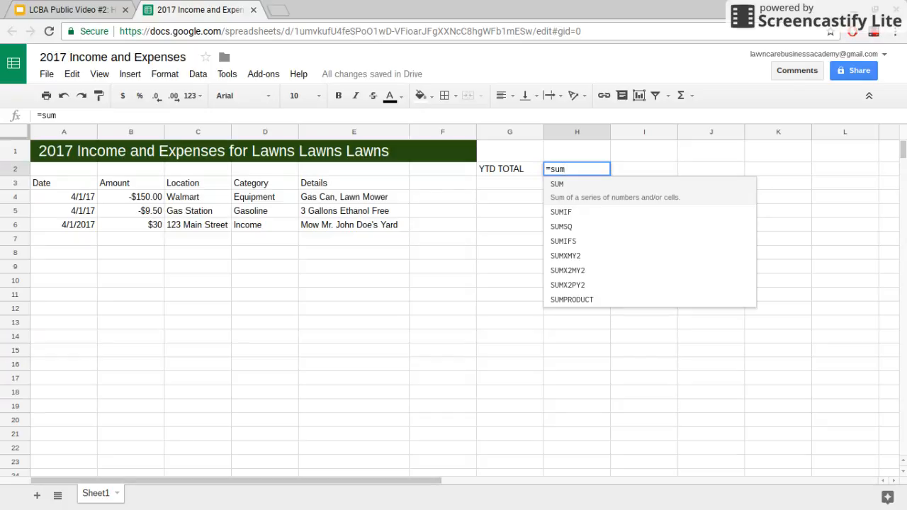
{"action": "type", "text": "("}
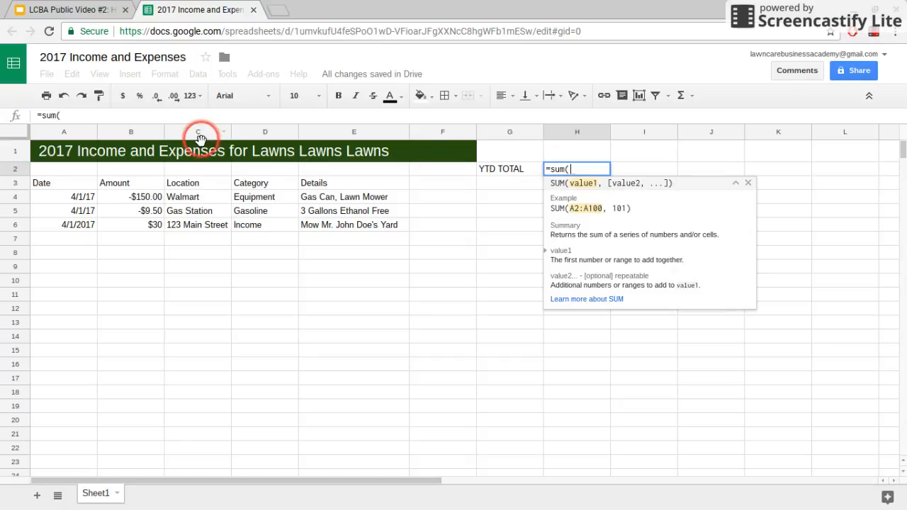
{"action": "left_click", "coordinate": [129, 135]}
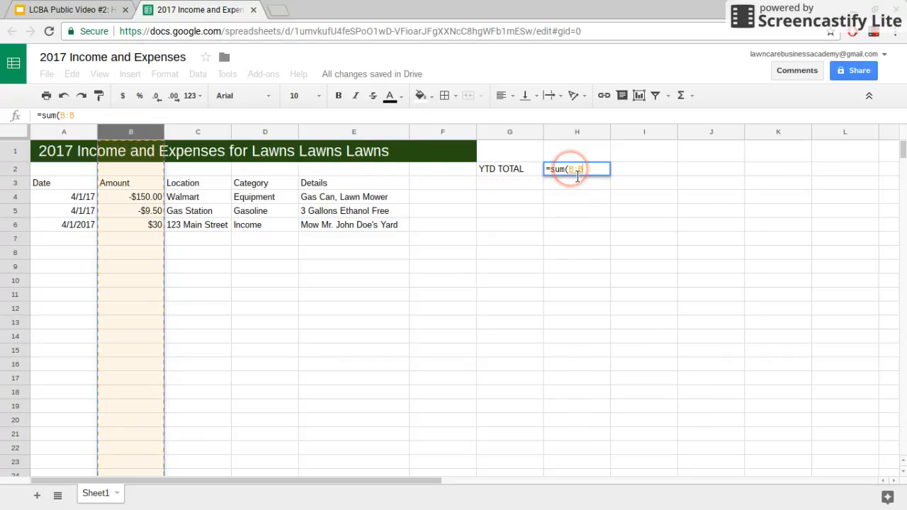
{"action": "type", "text": ")"}
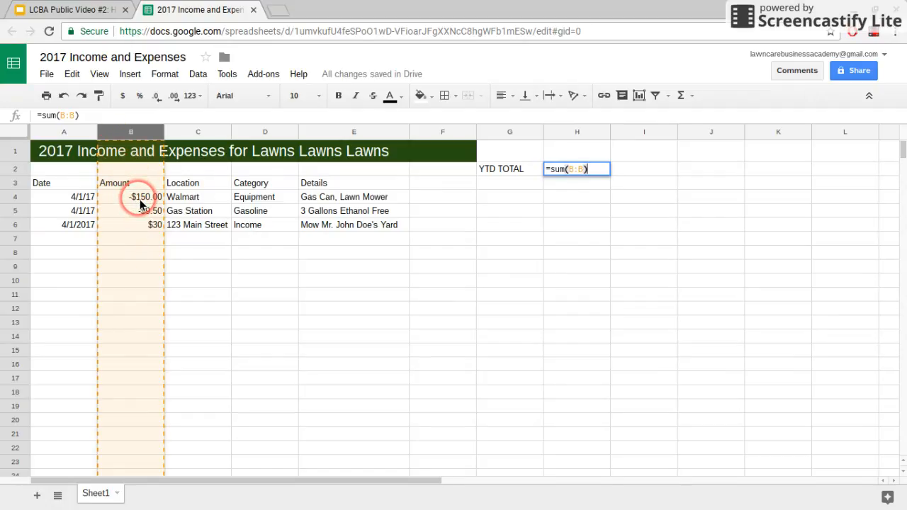
{"action": "key", "text": "Return"}
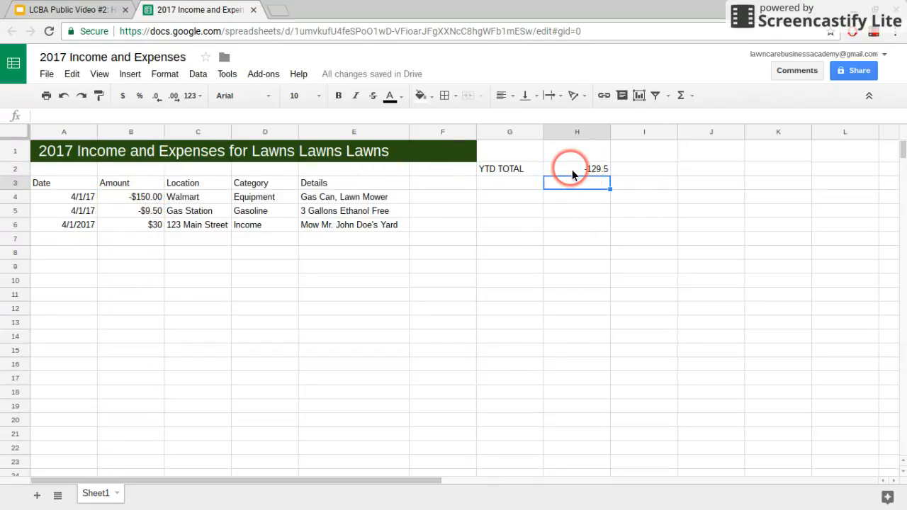
- Apply currency format to H2 and all of column B, showing -$129.50 and $30.00
{"action": "left_click", "coordinate": [604, 170]}
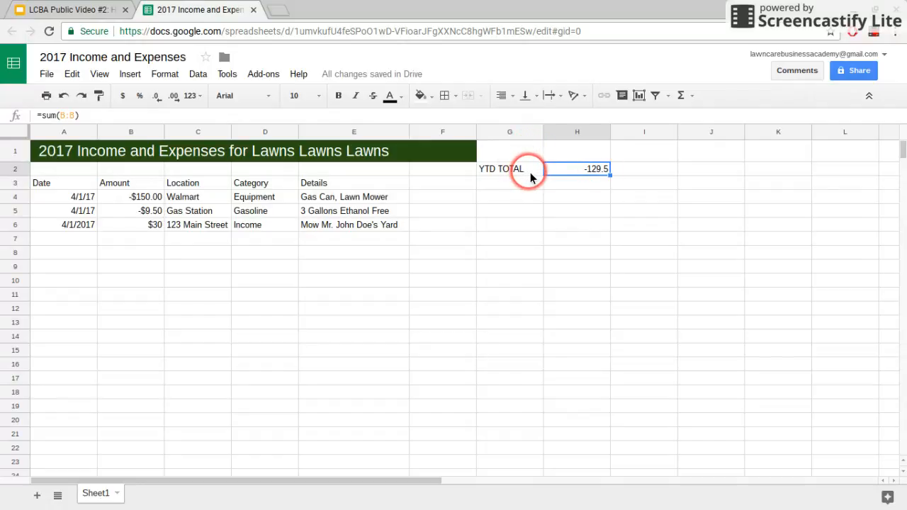
{"action": "left_click", "coordinate": [122, 98]}
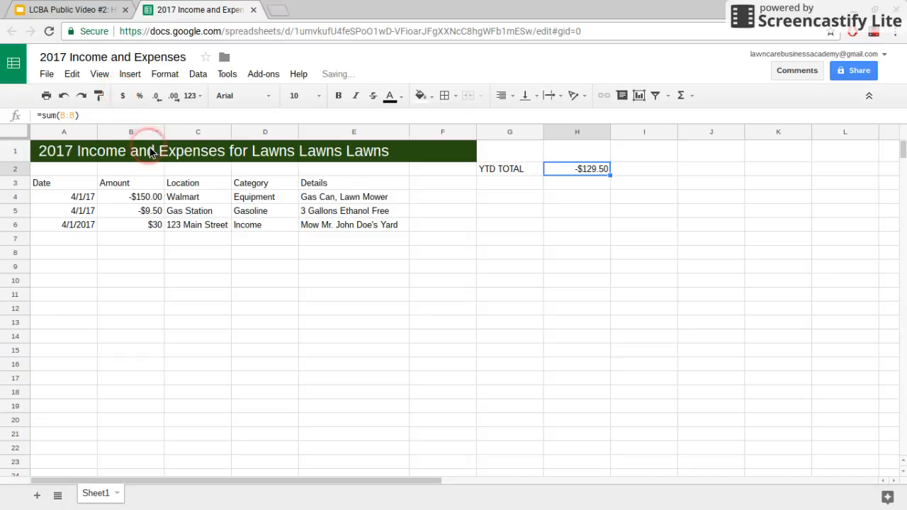
{"action": "left_click", "coordinate": [130, 135]}
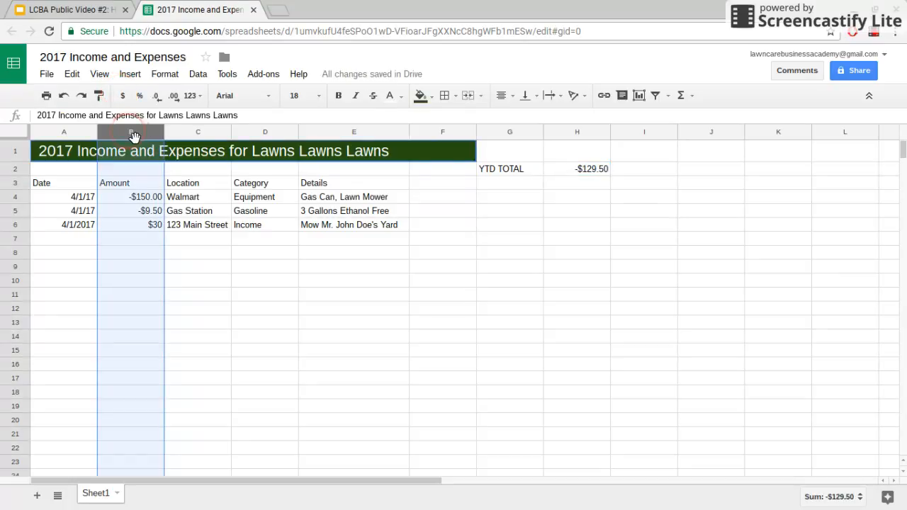
{"action": "left_click", "coordinate": [122, 95]}
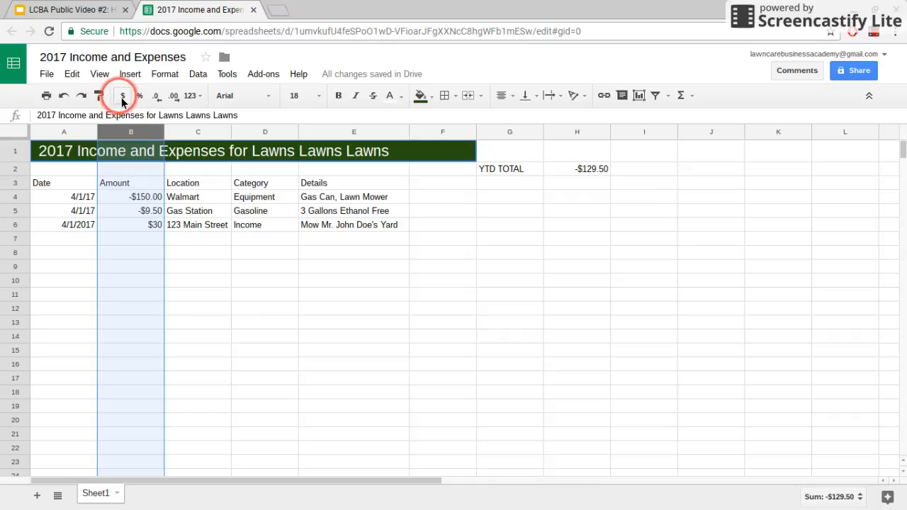
{"action": "left_click", "coordinate": [138, 241]}
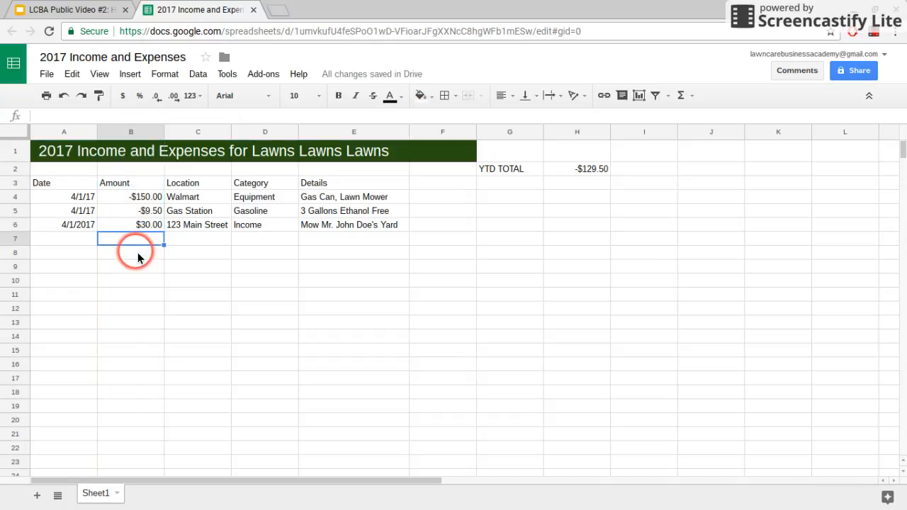
- Apply the Date number format to column A so dates read like 4/1/2017
{"action": "left_click", "coordinate": [64, 135]}
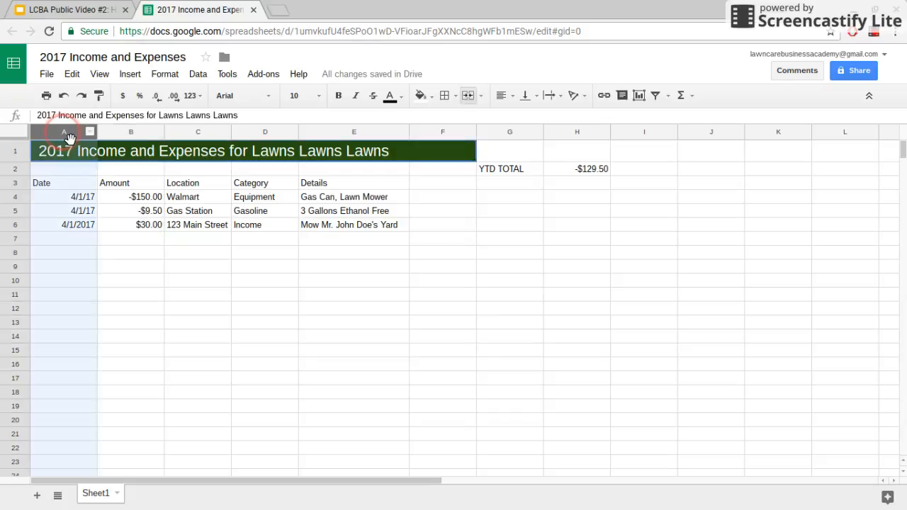
{"action": "left_click", "coordinate": [197, 99]}
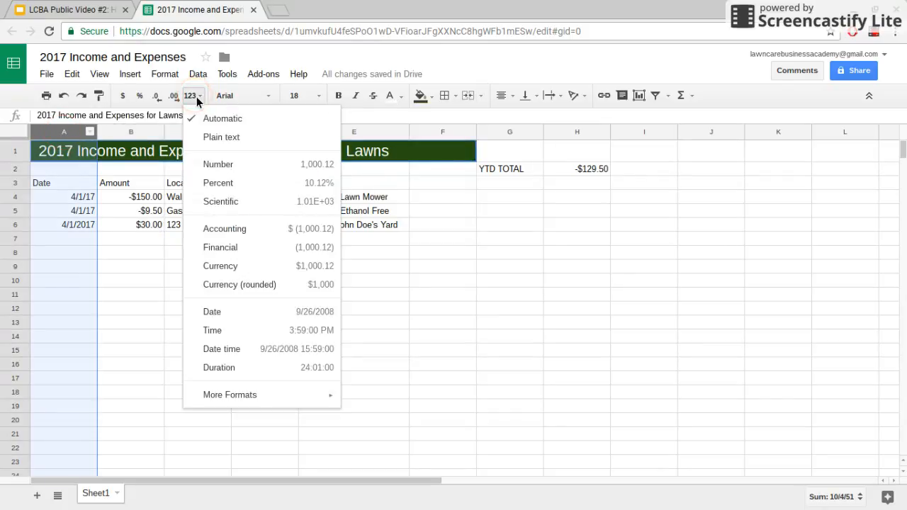
{"action": "left_click", "coordinate": [251, 313]}
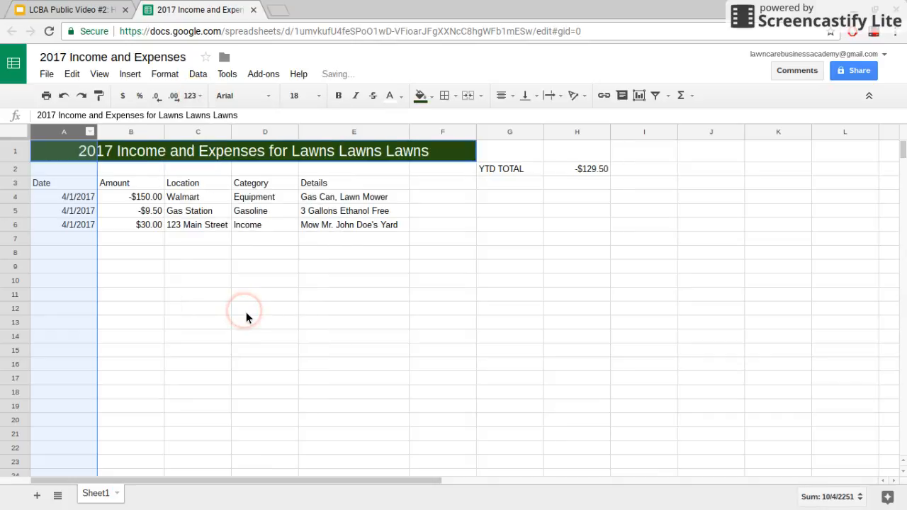
{"action": "left_click", "coordinate": [151, 252]}
{"action": "left_click", "coordinate": [200, 253]}
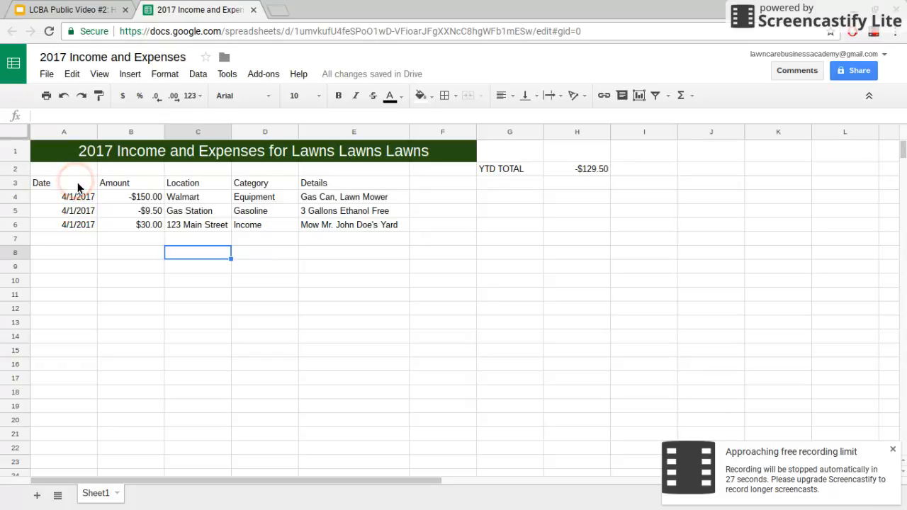
- Enter test amounts 30, 30 and -$10 in B7:B9 and confirm H2 shows -$79.50
{"action": "left_click", "coordinate": [81, 239]}
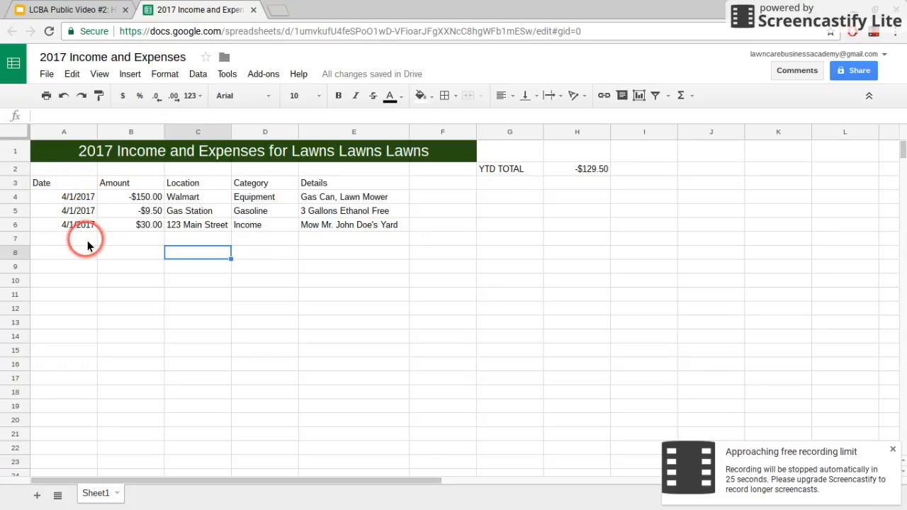
{"action": "left_click", "coordinate": [142, 238]}
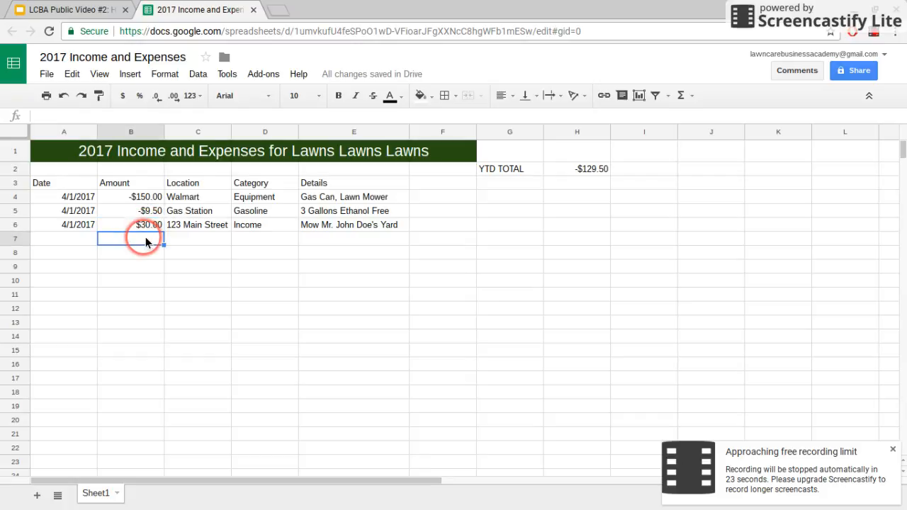
{"action": "type", "text": "30"}
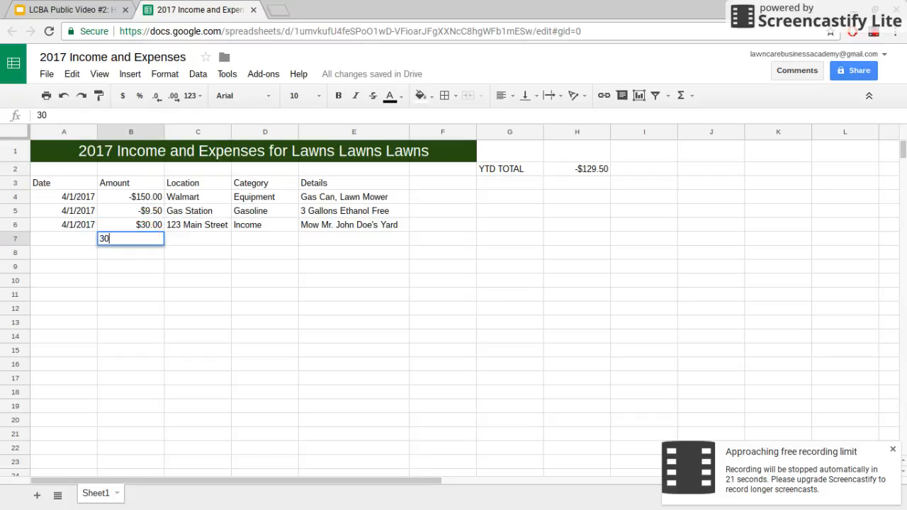
{"action": "key", "text": "Return"}
{"action": "type", "text": "30"}
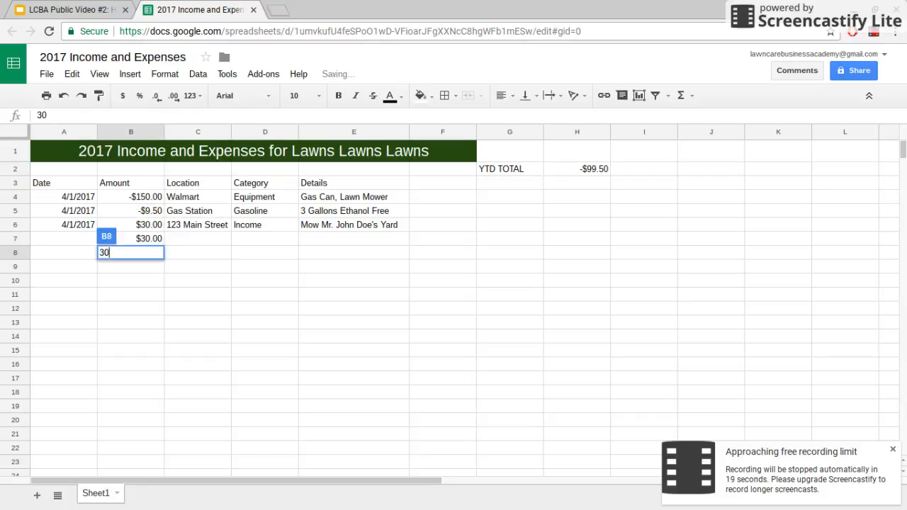
{"action": "key", "text": "Return"}
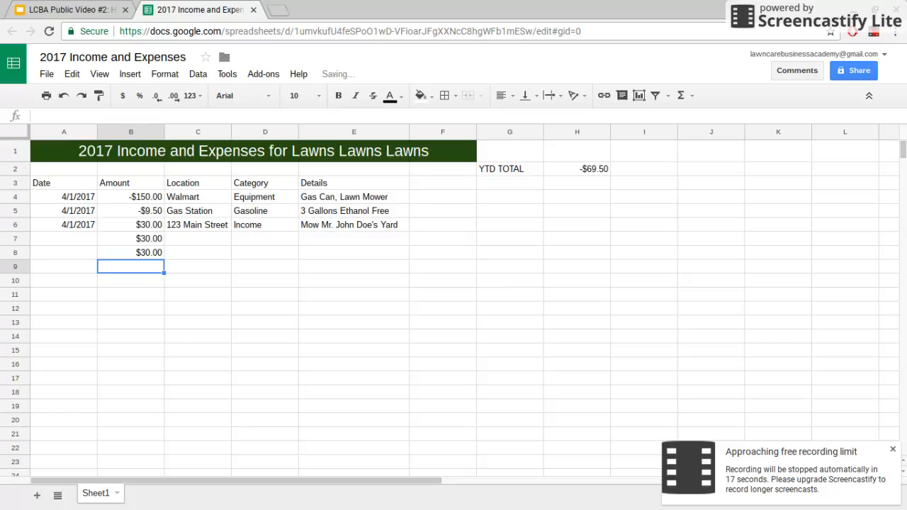
{"action": "type", "text": "-$"}
{"action": "type", "text": "10"}
{"action": "key", "text": "Return"}
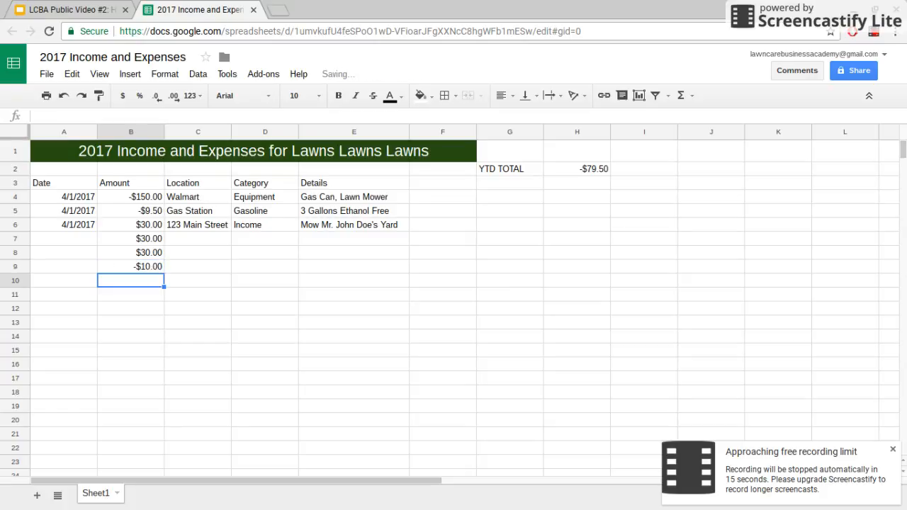
{"action": "left_click", "coordinate": [587, 175]}
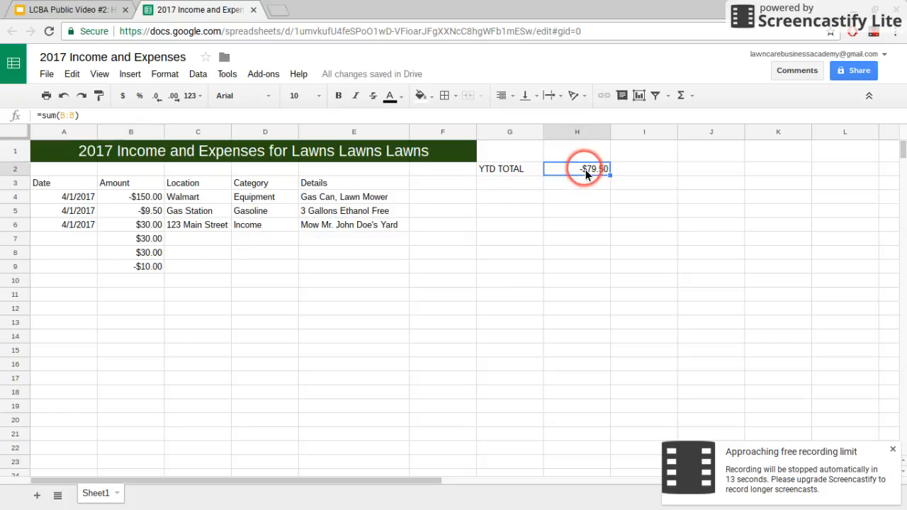